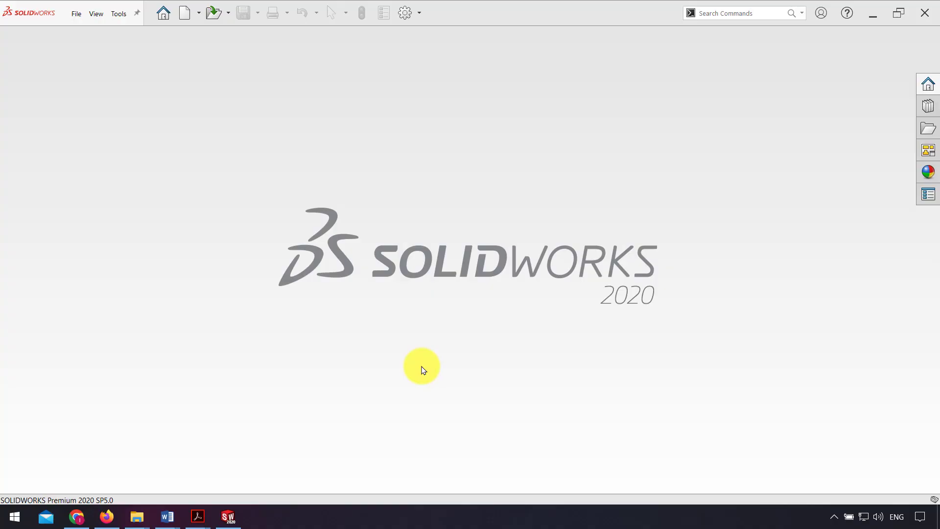
- Create a new Part document from the Part template
click(186, 14)
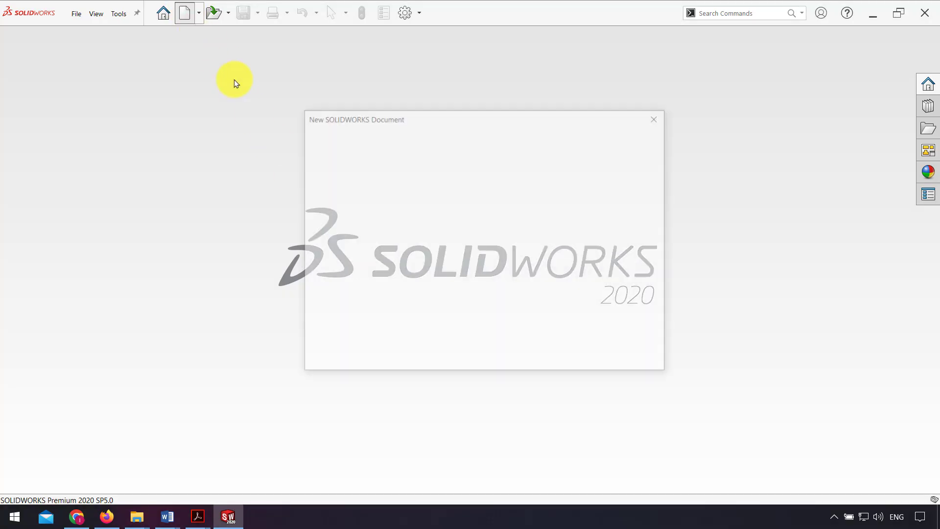
click(348, 237)
- Confirm the new part and start a sketch on the Front Plane
click(527, 352)
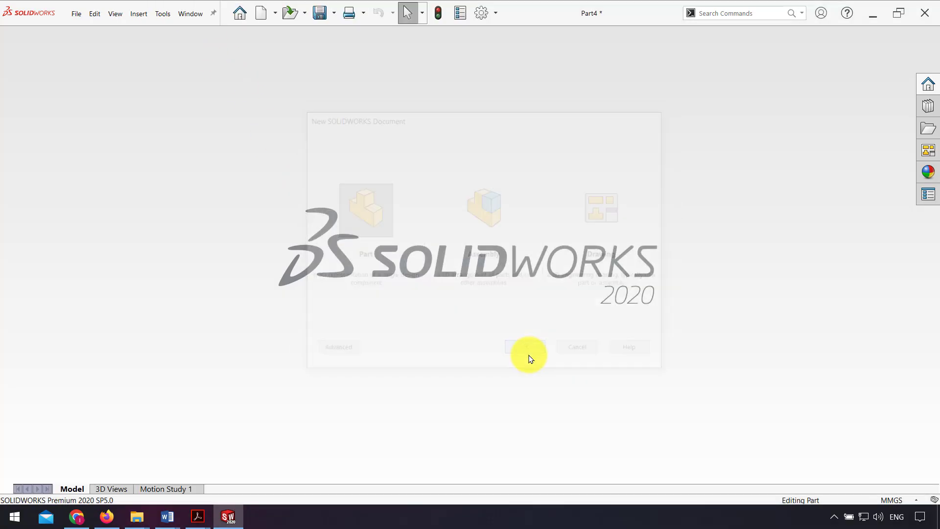
click(52, 211)
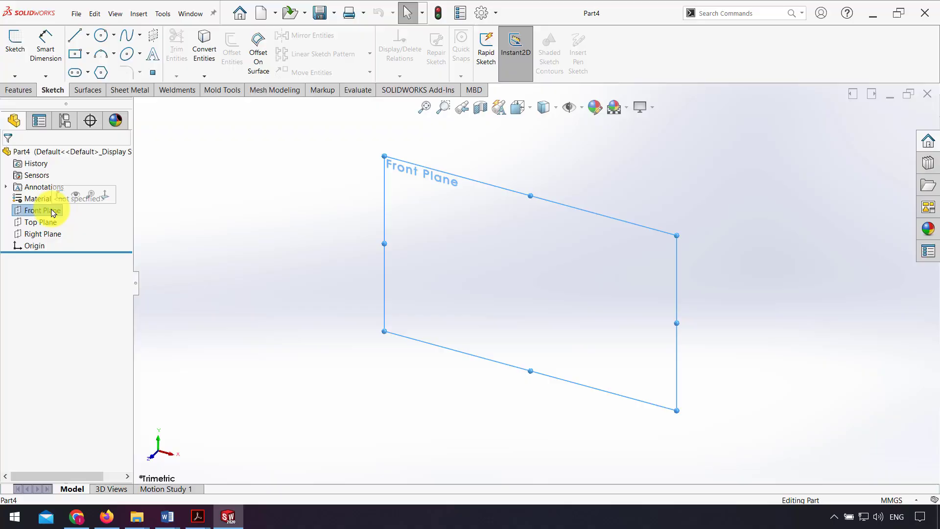
click(11, 45)
click(208, 206)
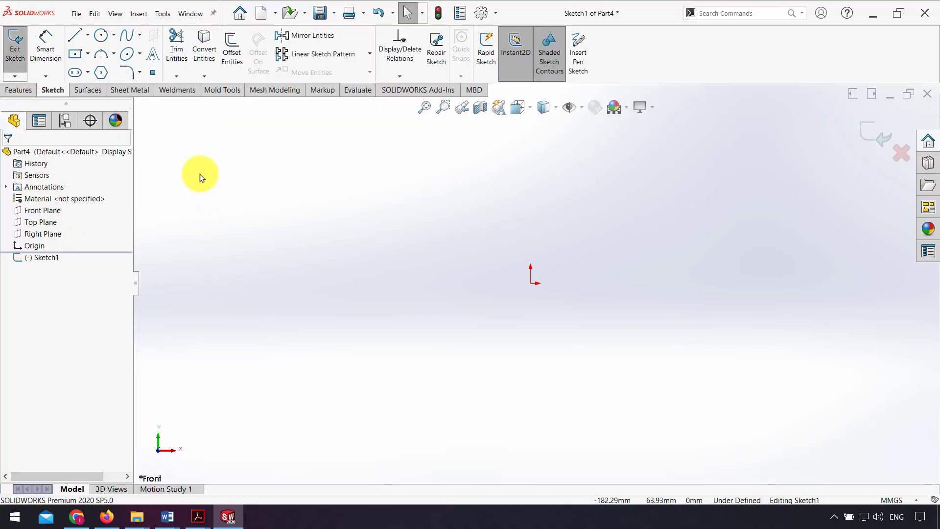
- Insert picture 23656 from D:\jozve\Solidworks as a sketch picture
click(162, 13)
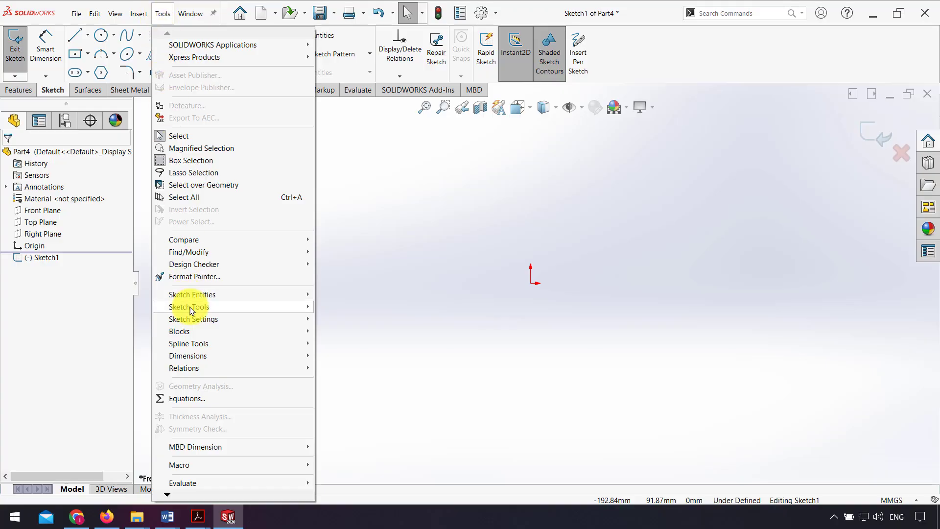
mouse_move(198, 304)
click(354, 511)
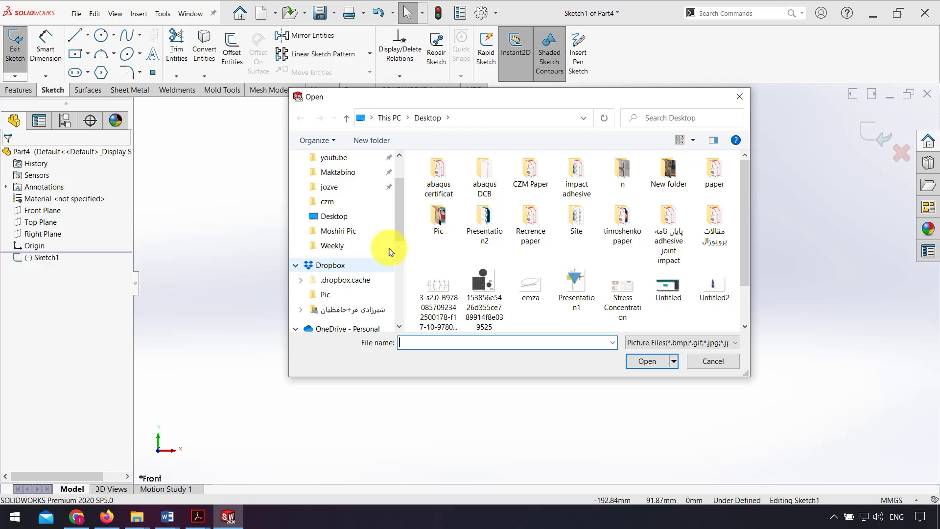
scroll(398, 229, down, 1)
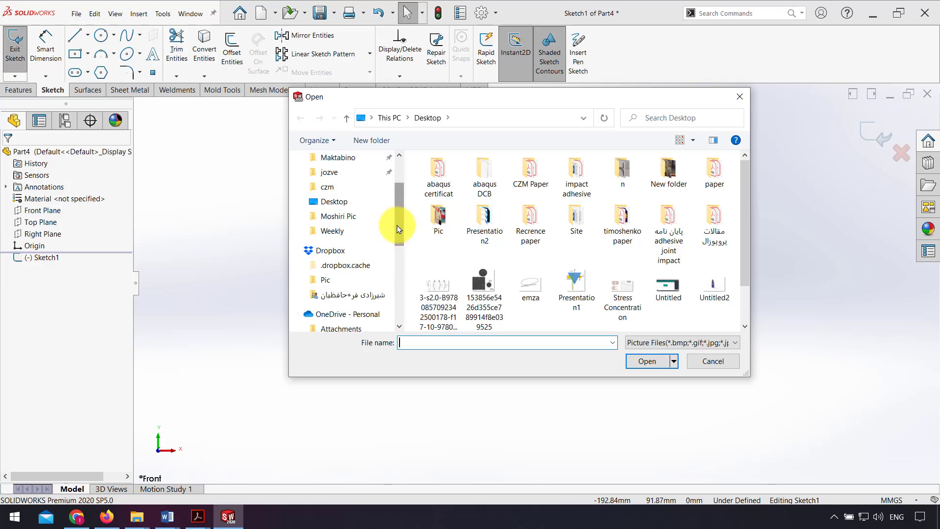
drag(398, 227, 398, 196)
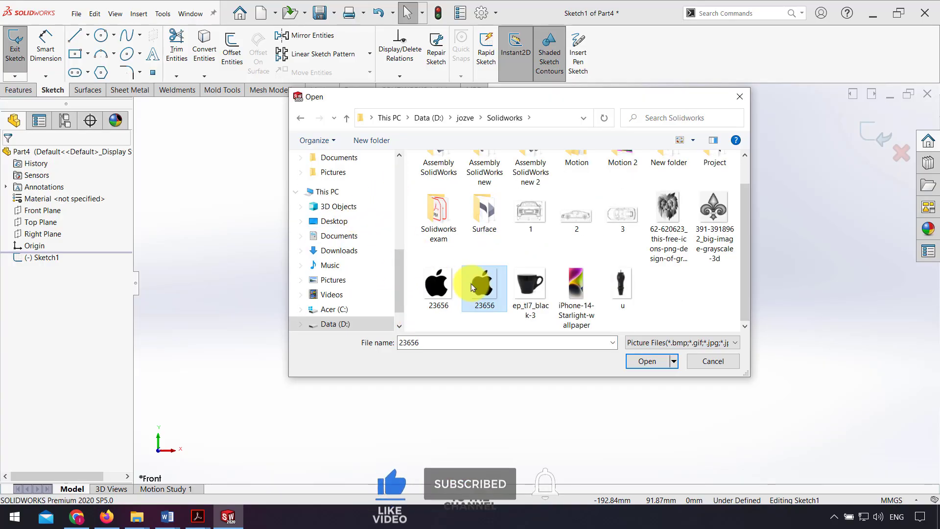
click(645, 361)
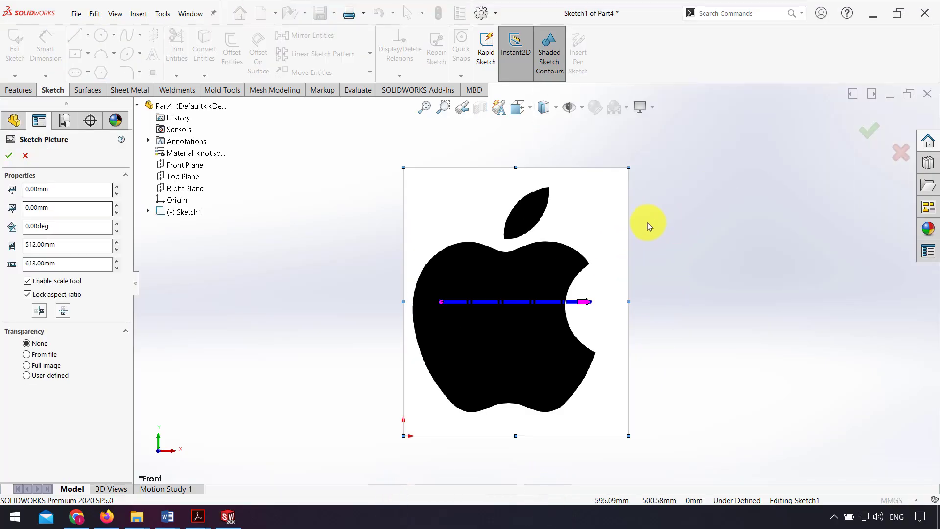
click(69, 190)
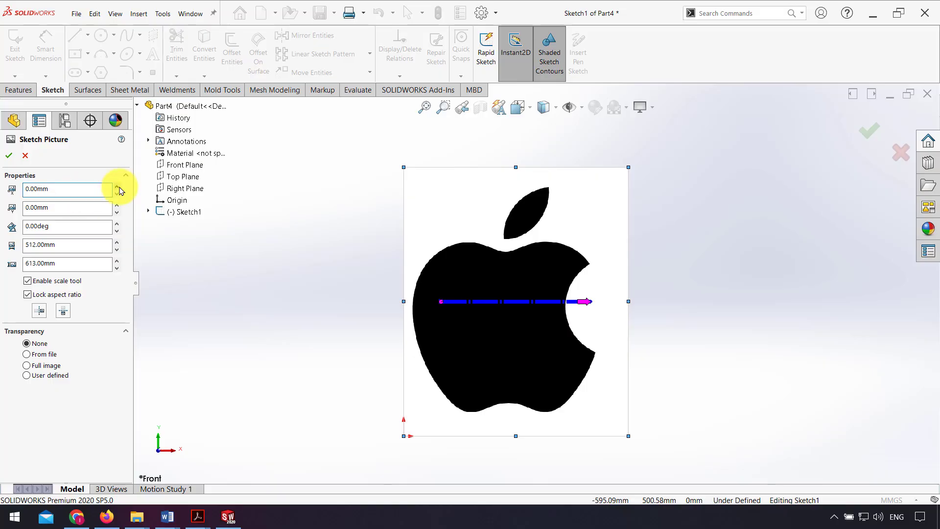
click(118, 187)
click(118, 187)
click(118, 187)
click(117, 194)
click(116, 194)
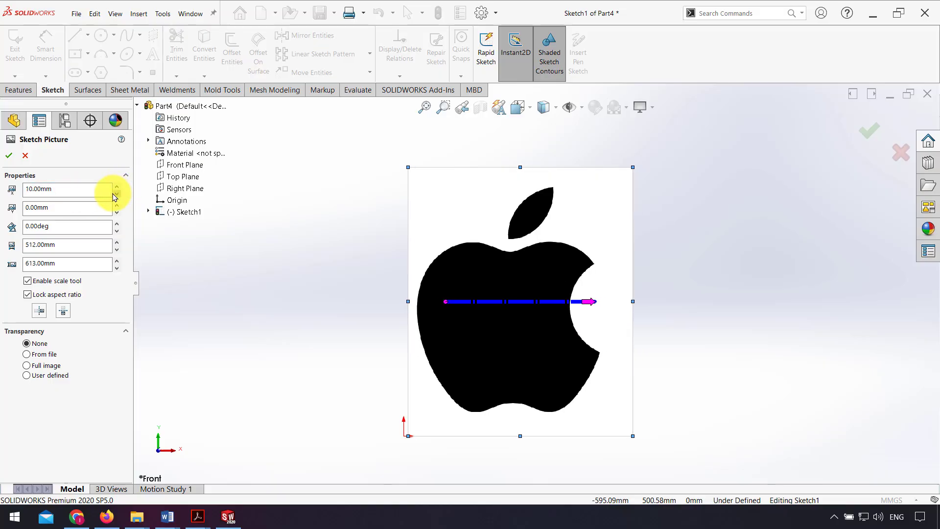
click(117, 194)
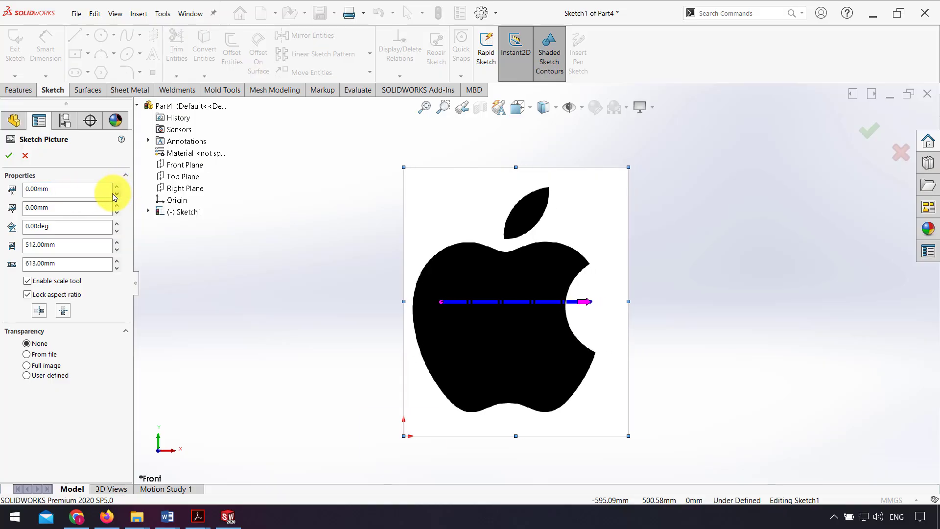
click(117, 223)
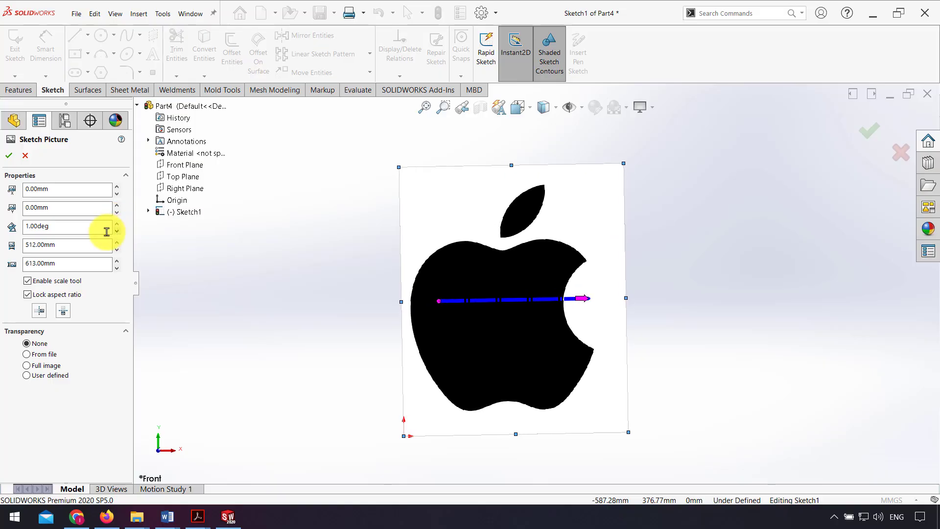
click(117, 230)
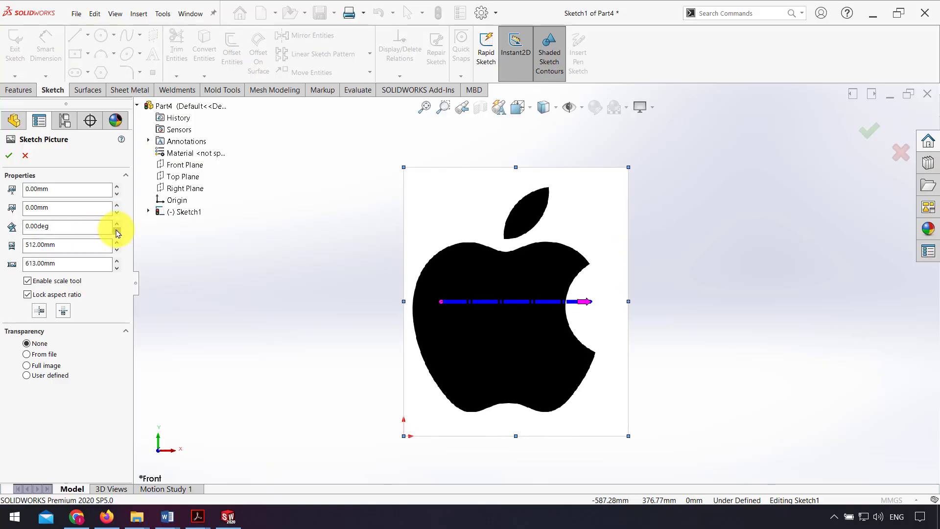
click(117, 242)
click(116, 242)
click(117, 242)
click(117, 250)
click(116, 253)
click(116, 253)
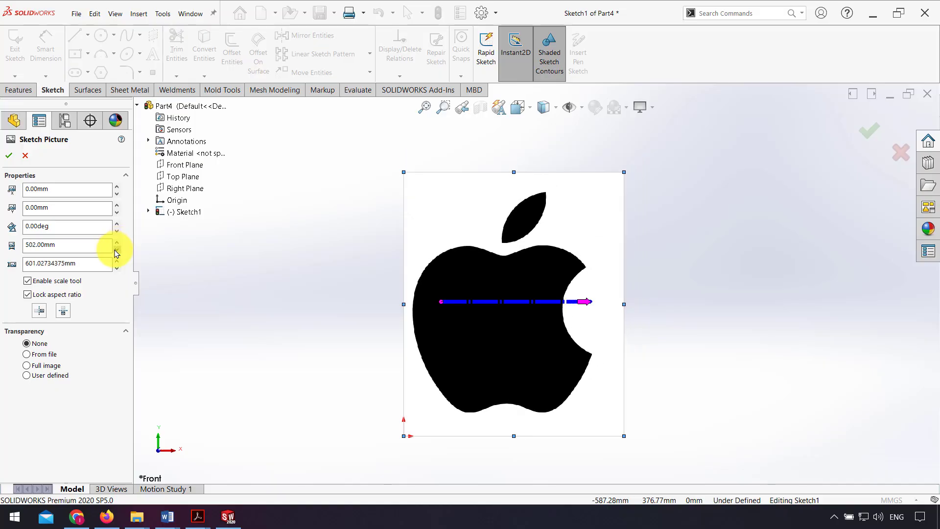
click(117, 252)
click(117, 252)
click(117, 242)
click(117, 242)
click(117, 242)
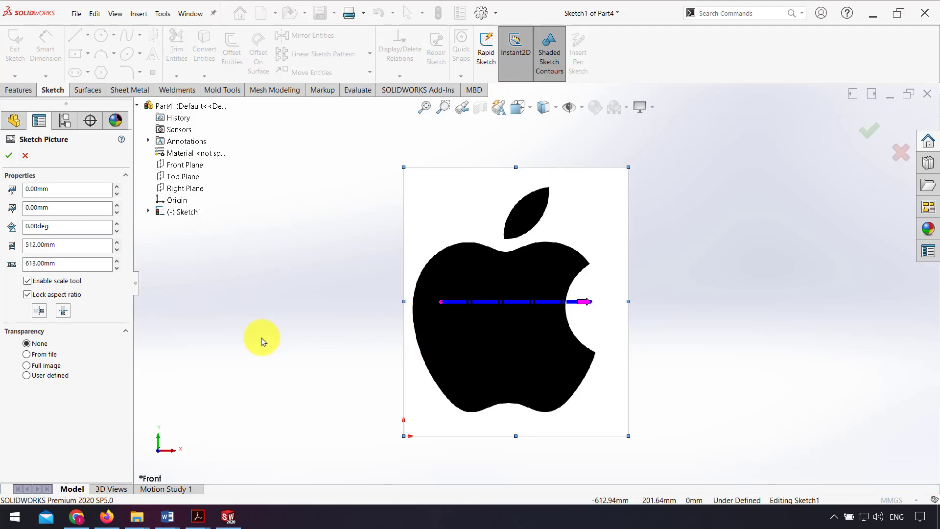
- Give the apple picture full-image transparency of 0.50 and confirm the picture settings
drag(31, 405, 55, 405)
double_click(98, 407)
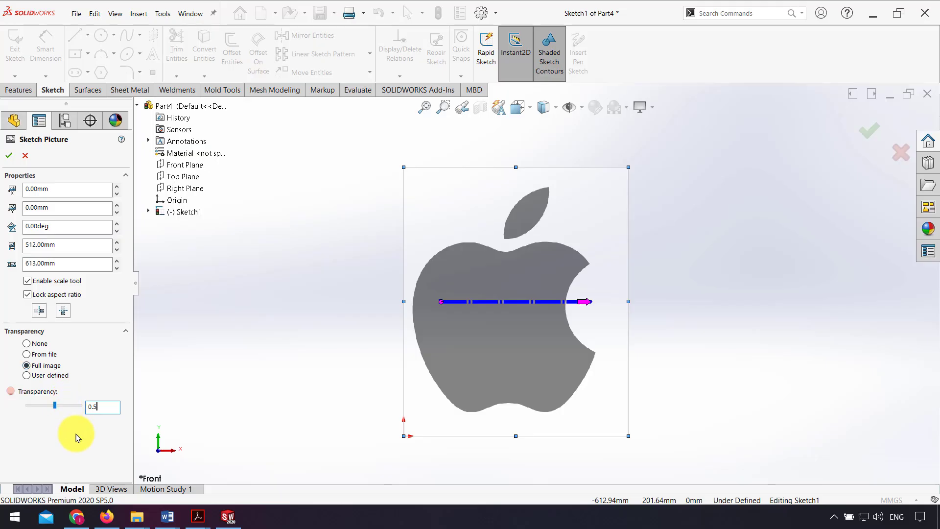
key(Return)
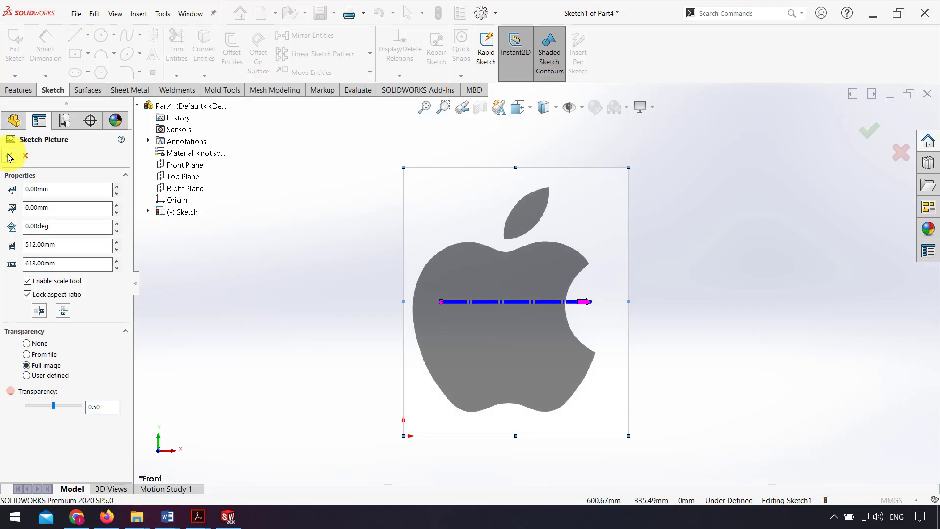
click(9, 157)
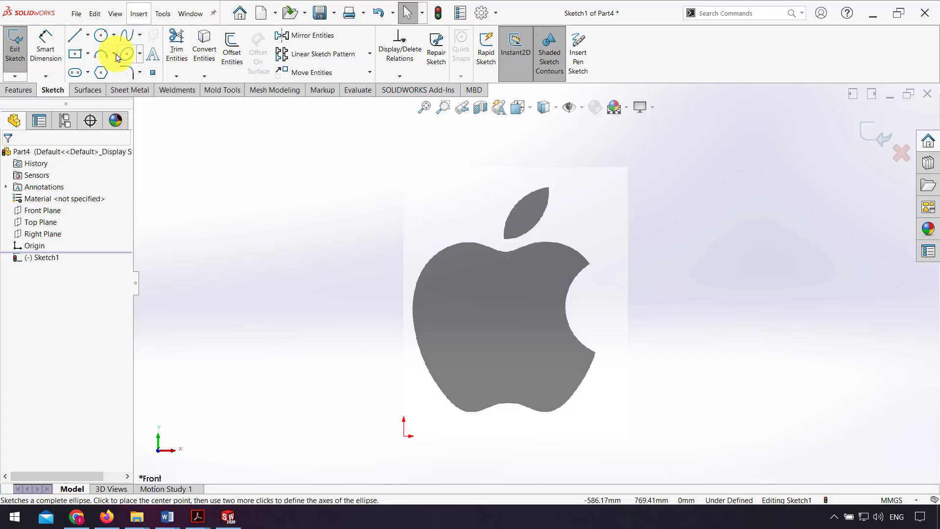
- Start a spline tracing the apple's top edge from upper right to upper left
key(shift+z)
key(shift+z)
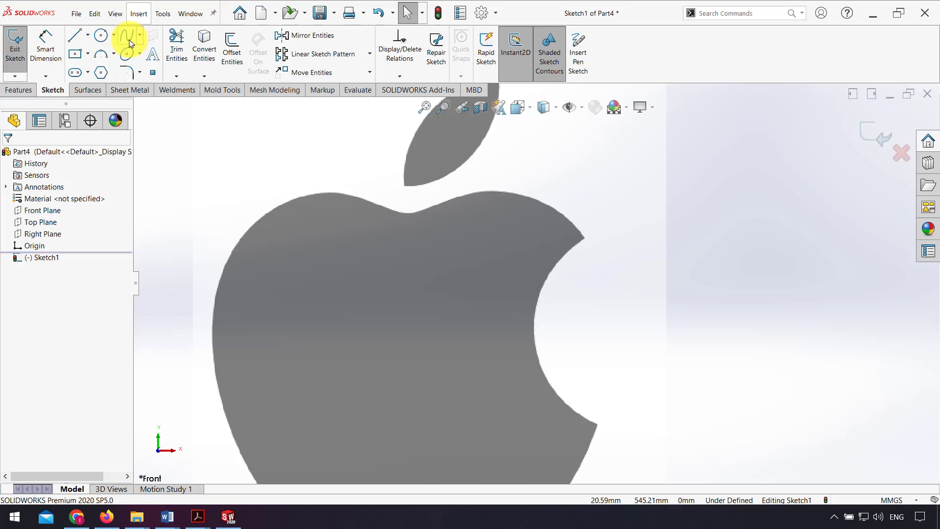
click(129, 38)
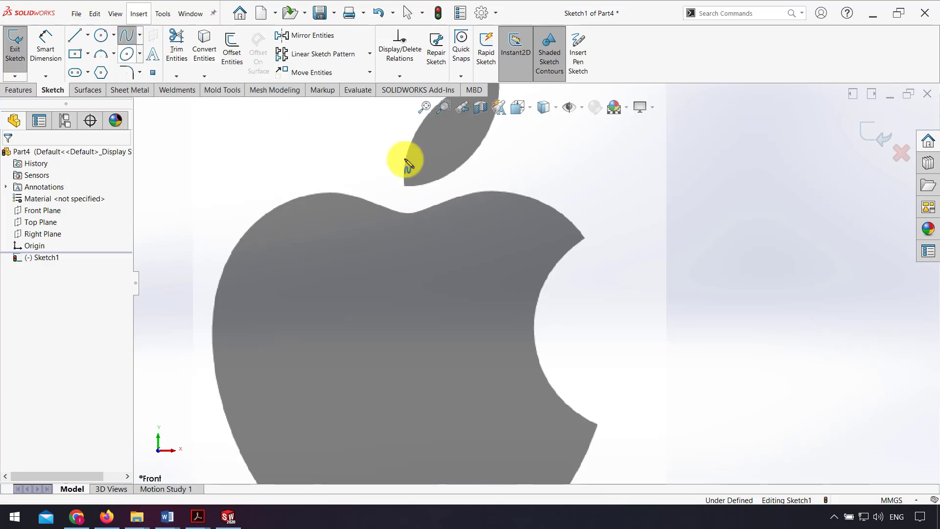
click(585, 239)
click(507, 192)
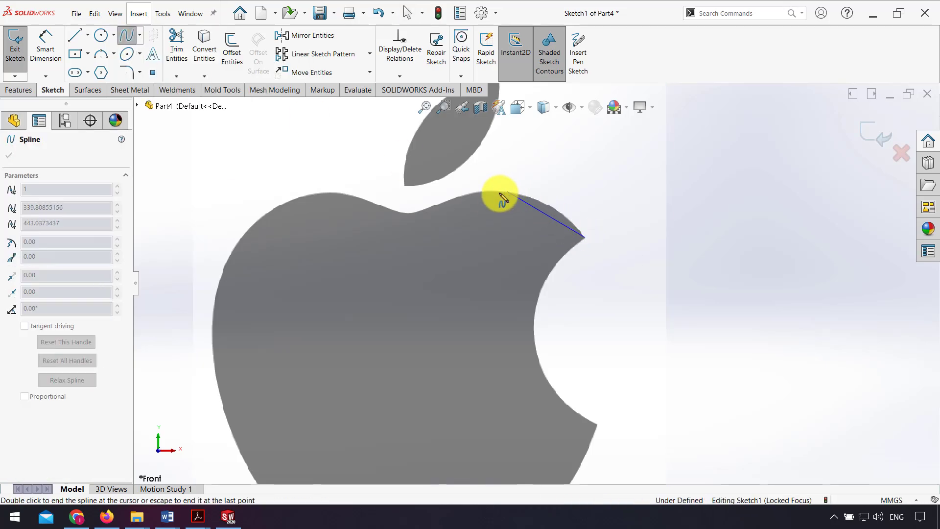
click(414, 215)
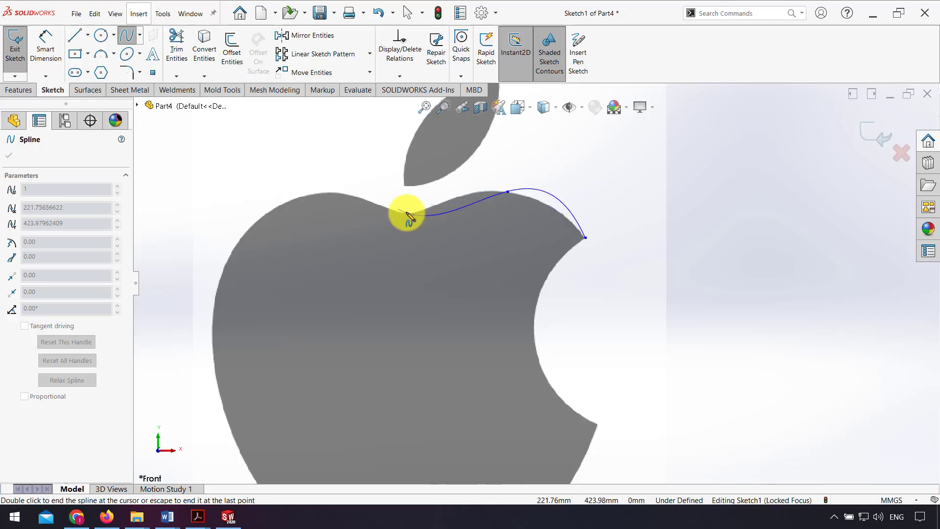
click(356, 196)
click(280, 207)
- Continue the spline down the left side, across the bottom and up to the bite
scroll(310, 237, up, 3)
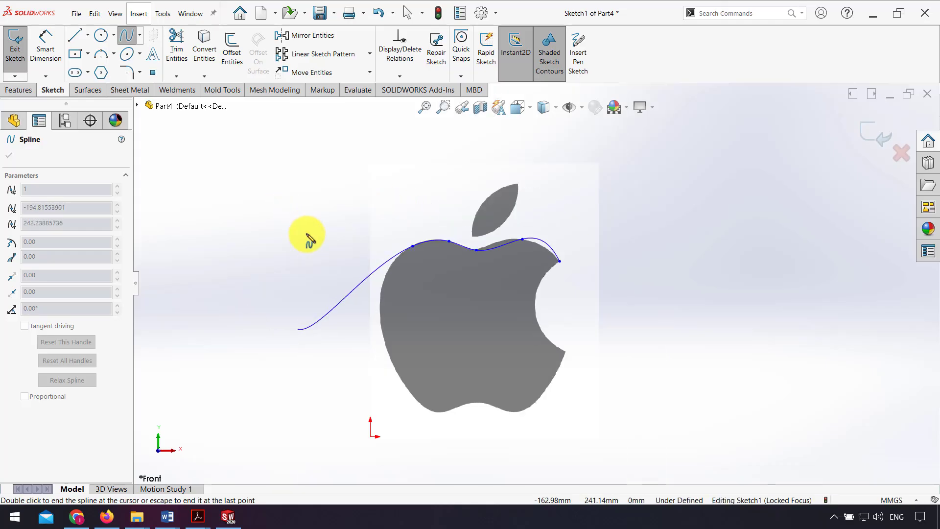
click(381, 309)
click(404, 383)
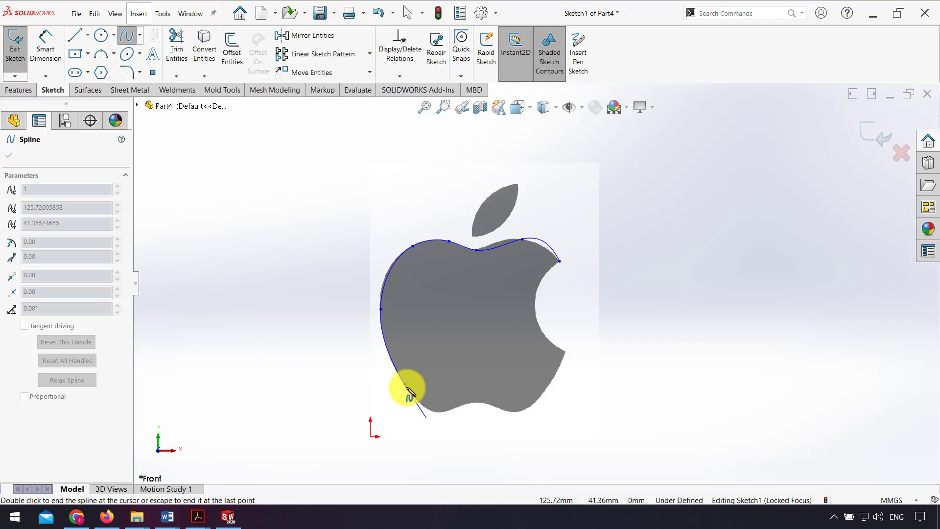
click(437, 413)
click(473, 402)
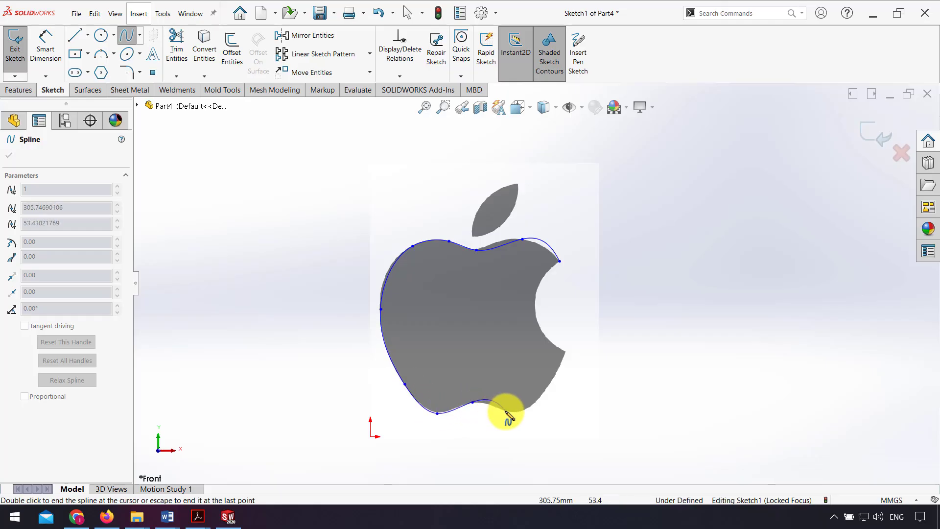
click(508, 412)
click(535, 402)
click(565, 351)
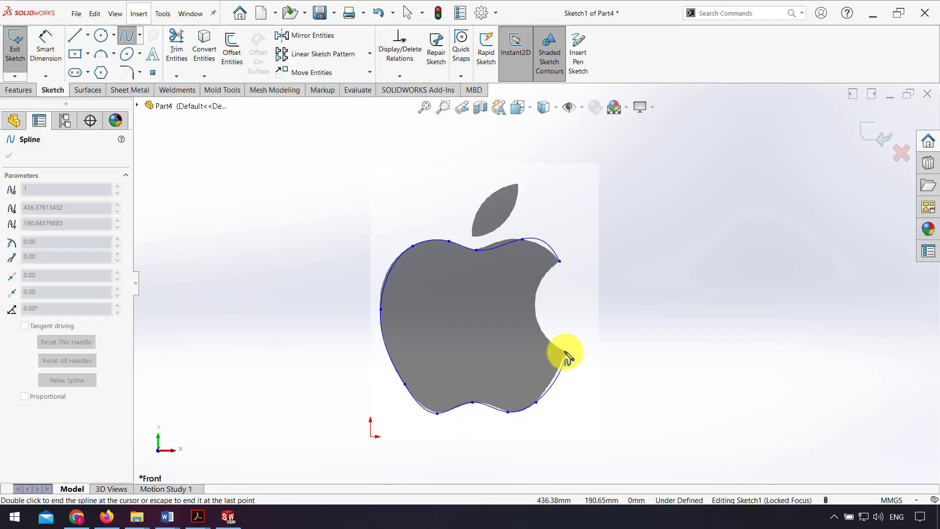
key(Escape)
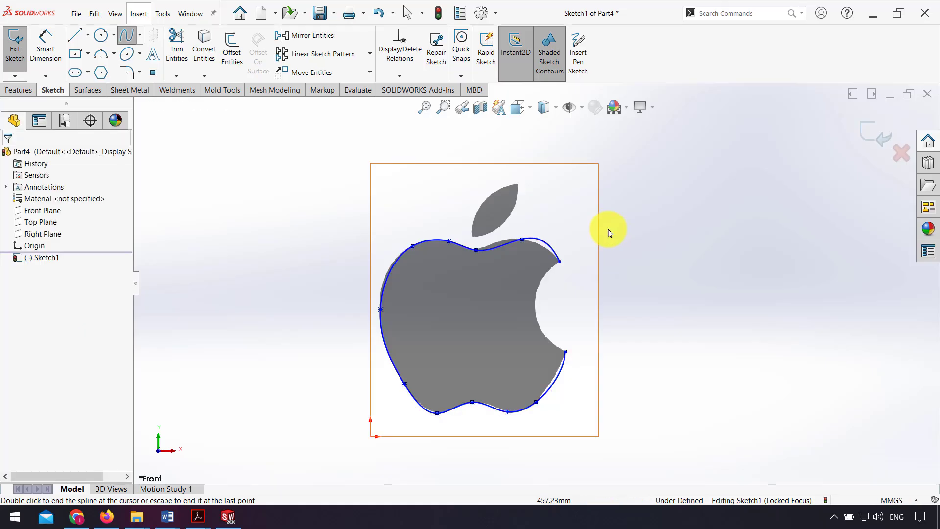
scroll(559, 235, down, 3)
- Drag the spline's top point onto the apple's edge and adjust the point at the bite's lower end
click(477, 244)
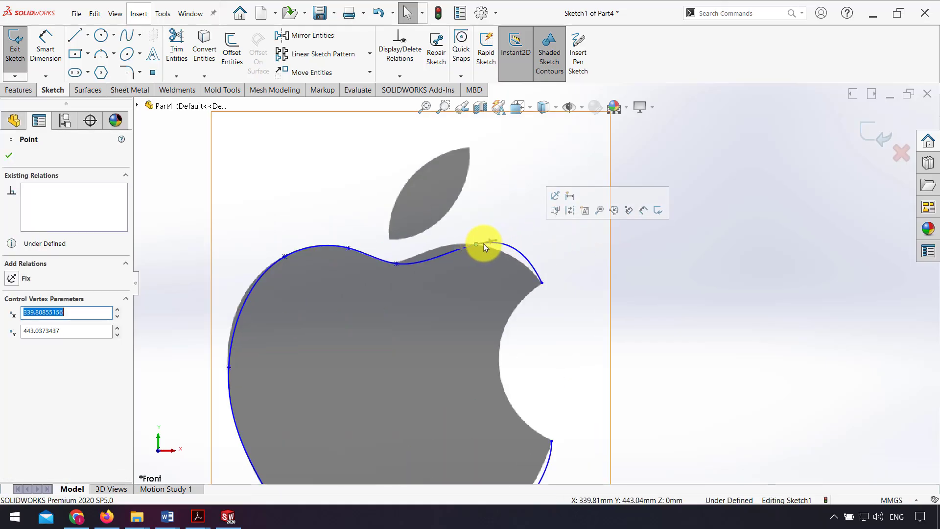
drag(483, 246, 500, 249)
click(499, 252)
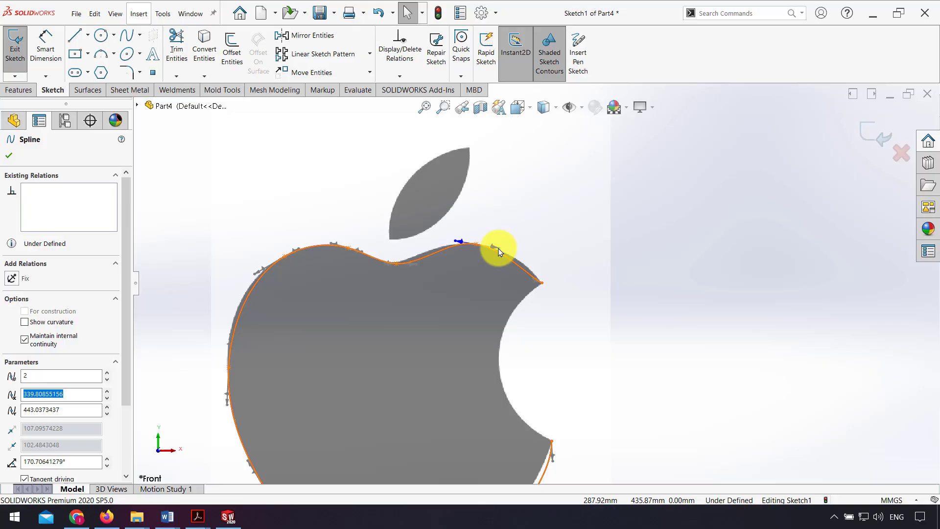
scroll(499, 252, up, 1)
scroll(500, 253, down, 2)
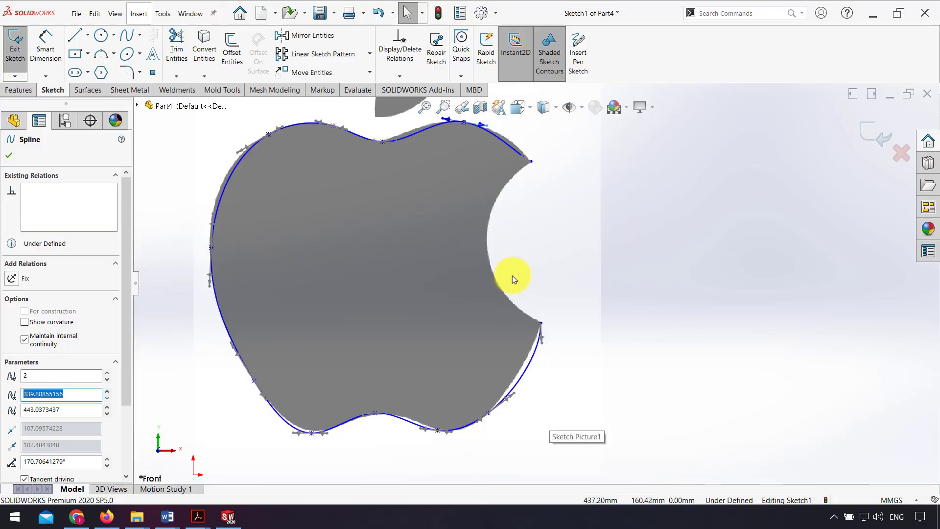
scroll(538, 323, up, 2)
click(537, 336)
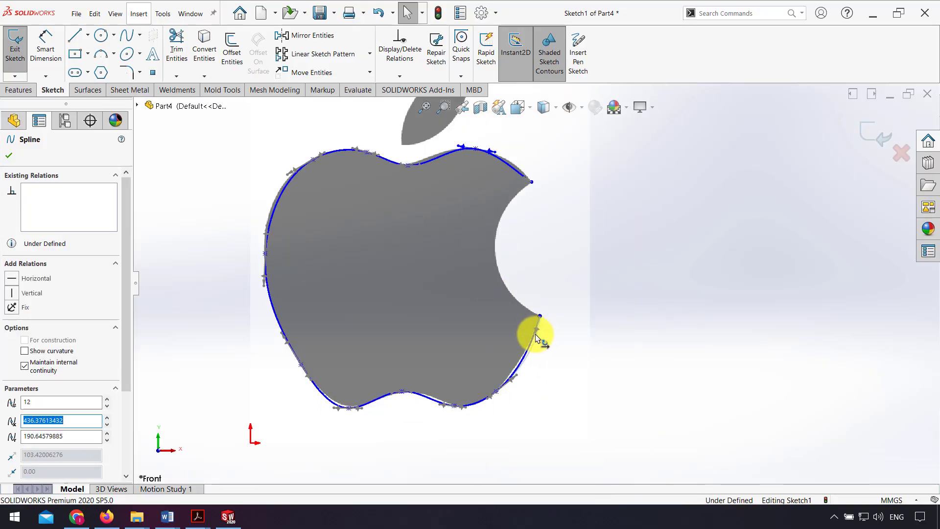
click(695, 298)
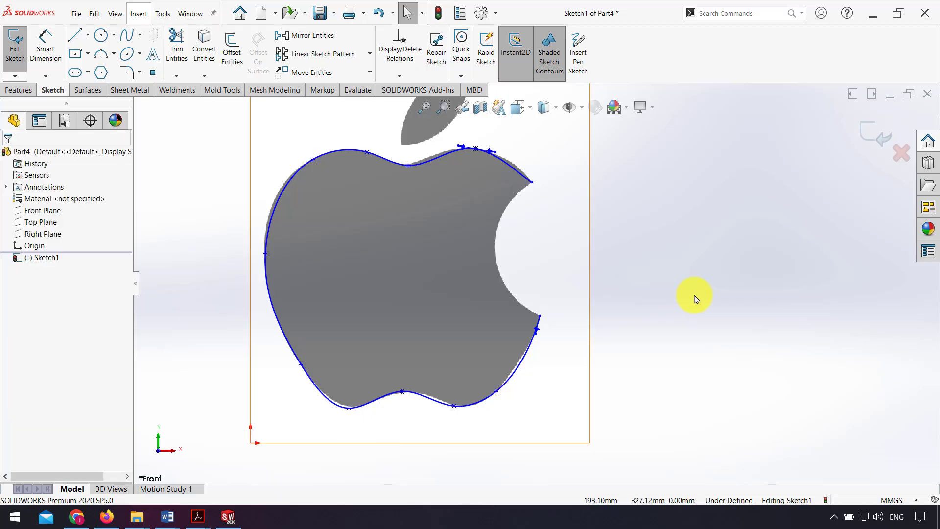
- Draw a three-point arc across the bite between the spline's two ends
click(101, 54)
click(531, 181)
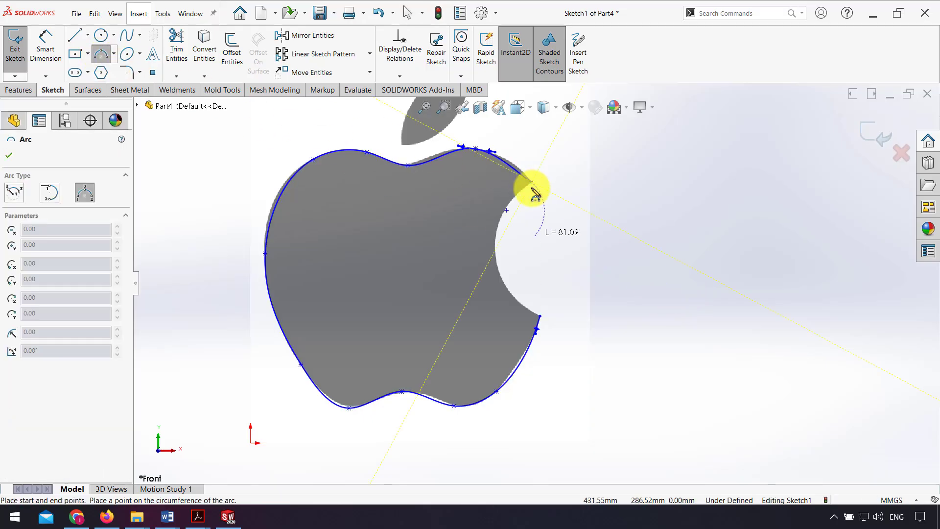
click(540, 316)
click(501, 268)
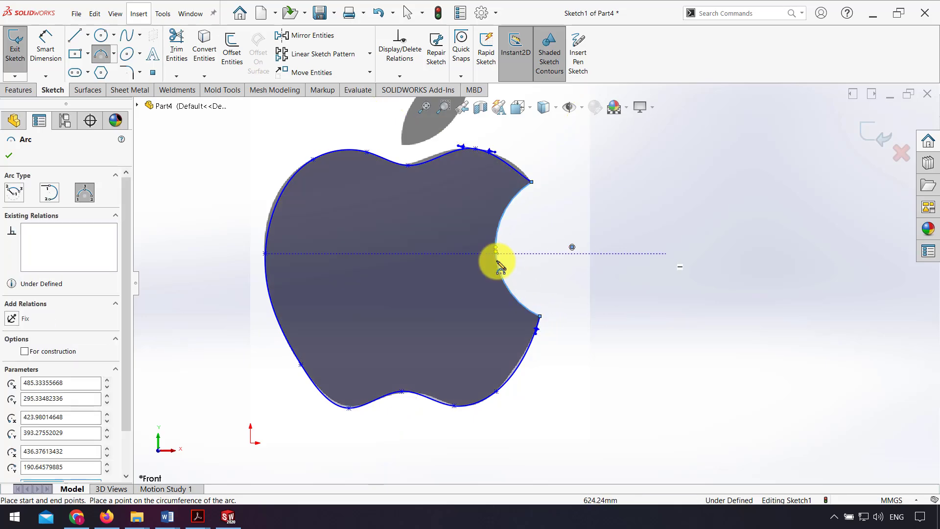
scroll(501, 268, up, 2)
scroll(501, 268, down, 2)
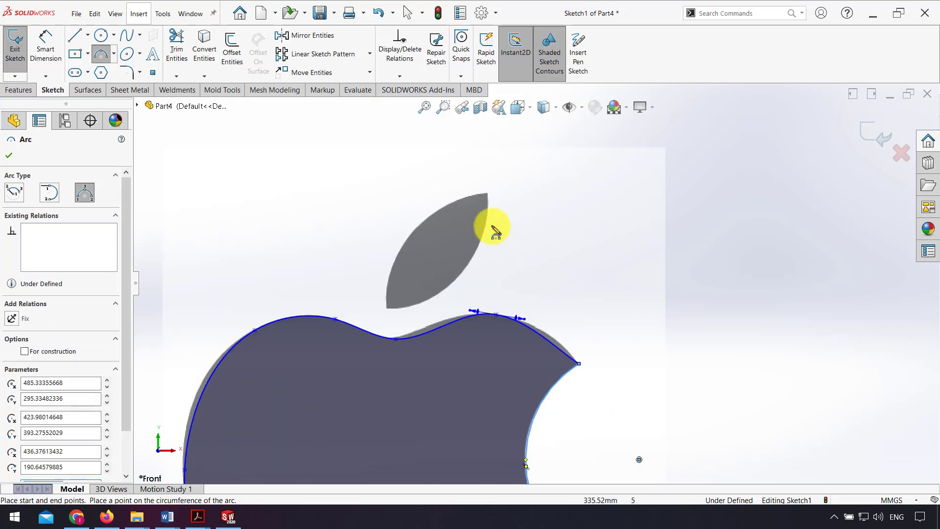
- Outline the leaf with two three-point arcs along its lower-right and upper-left edges
click(487, 193)
click(387, 309)
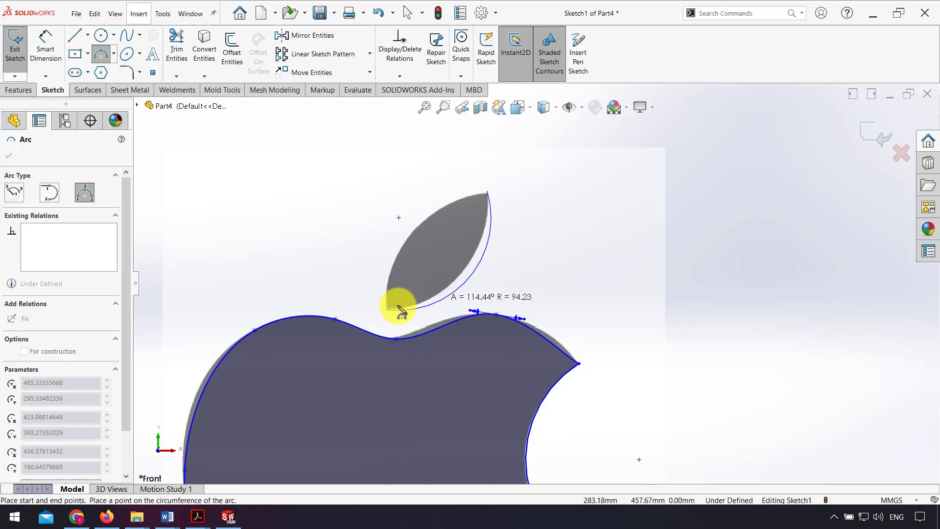
click(463, 272)
click(487, 193)
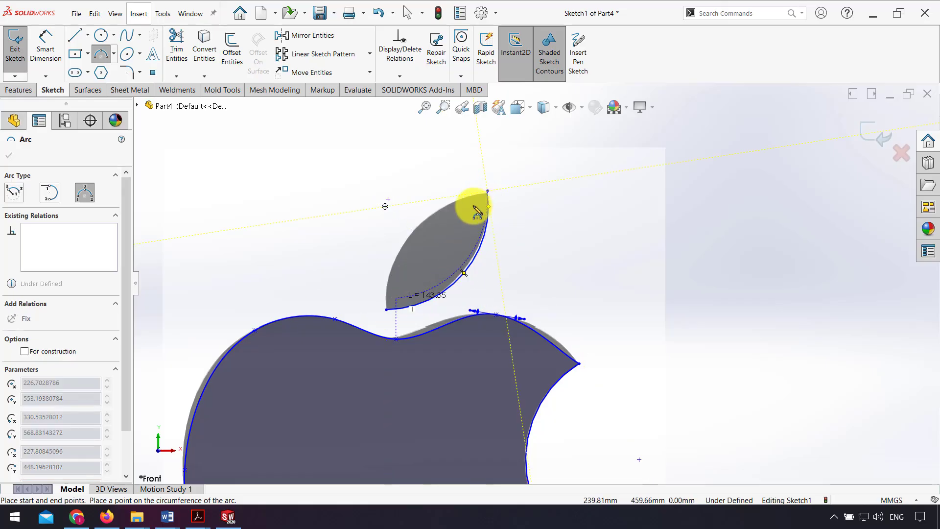
click(387, 309)
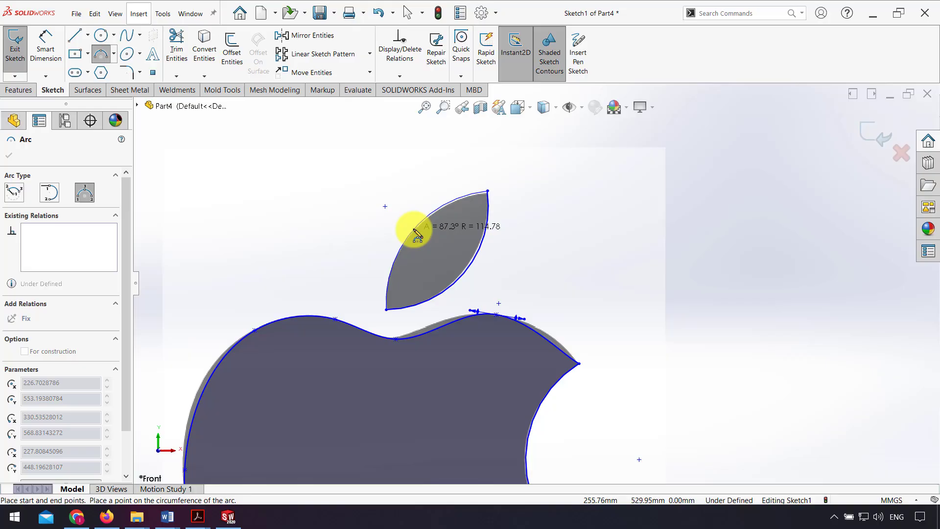
click(417, 234)
key(z)
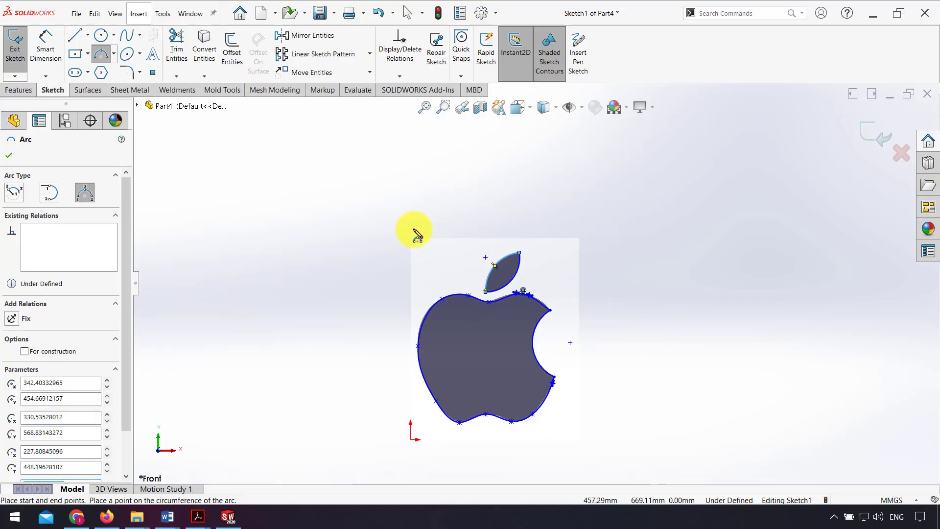
click(8, 156)
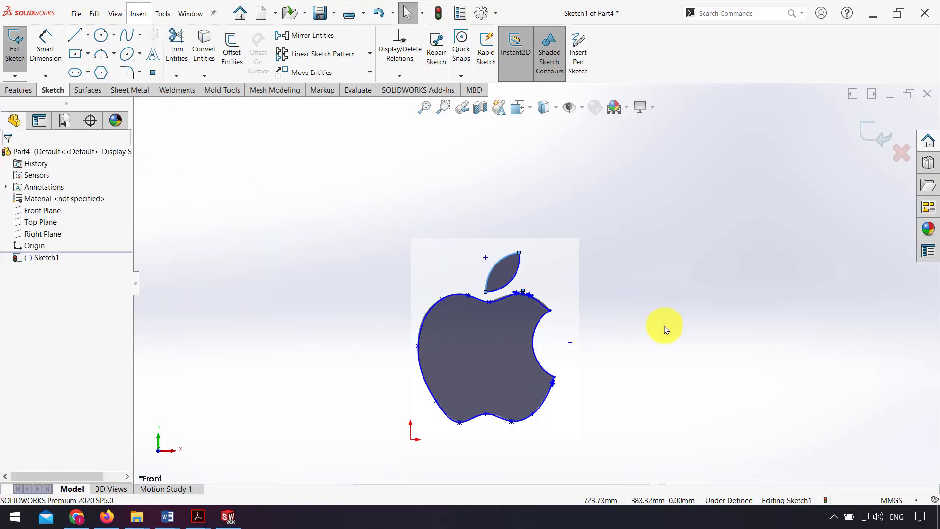
- Extrude the apple sketch 10 mm as Boss-Extrude1 and return to the front view
click(880, 136)
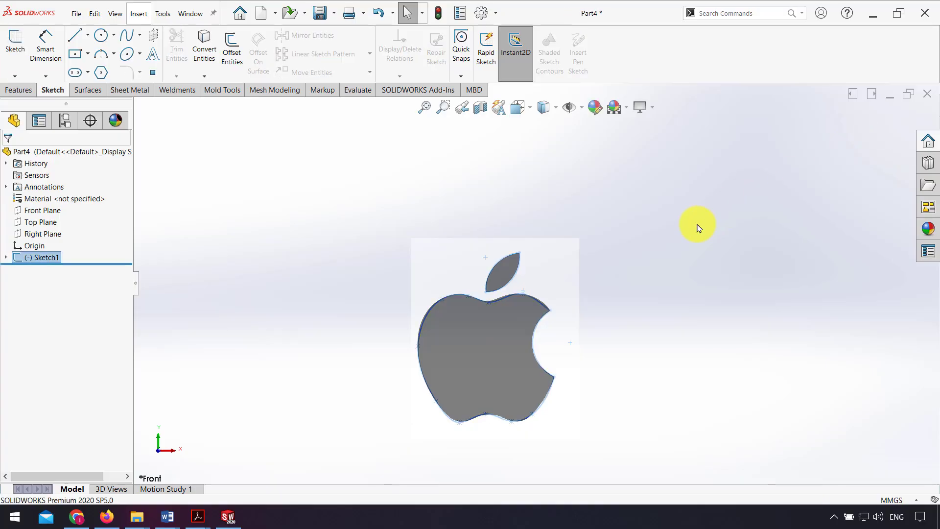
click(18, 90)
click(16, 62)
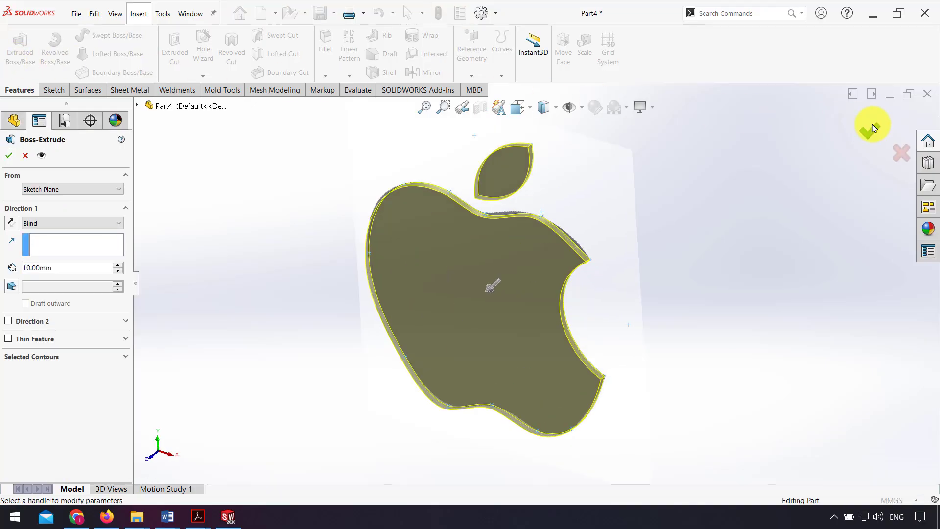
click(874, 128)
middle_drag(667, 325, 586, 310)
key(ctrl+1)
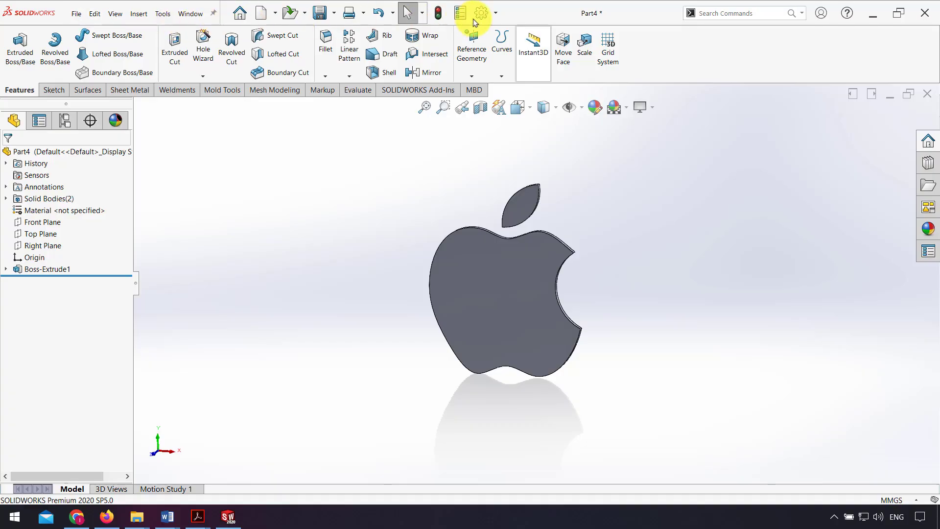
- Enable the Autotrace add-in in the Add-Ins dialog
click(495, 13)
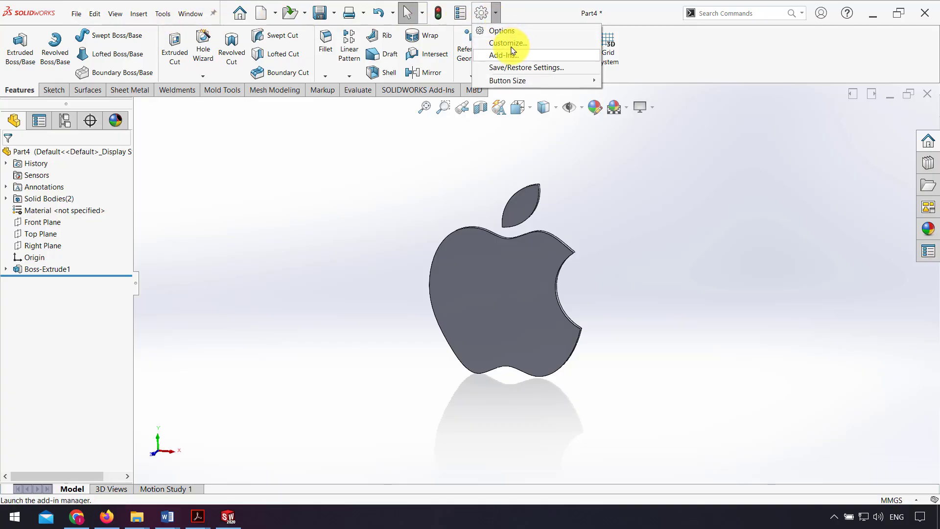
click(500, 61)
click(656, 130)
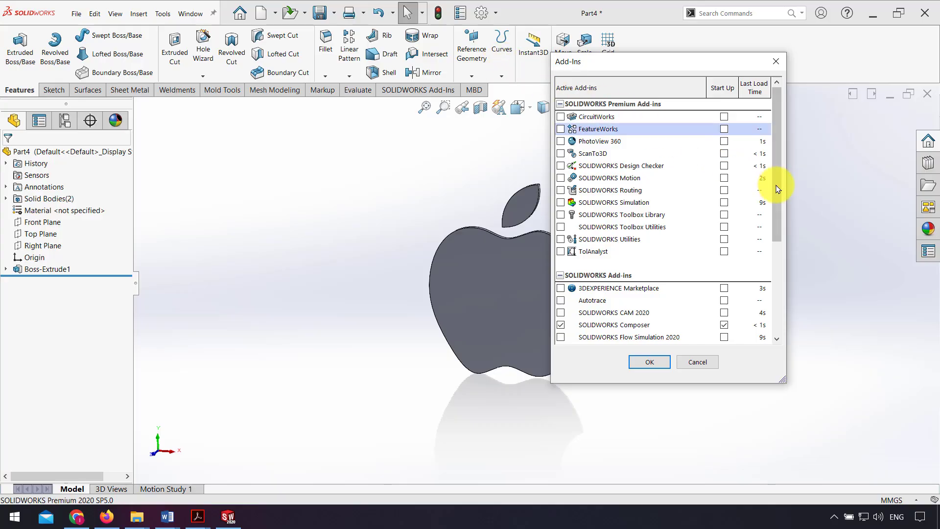
scroll(779, 214, down, 1)
scroll(780, 214, down, 5)
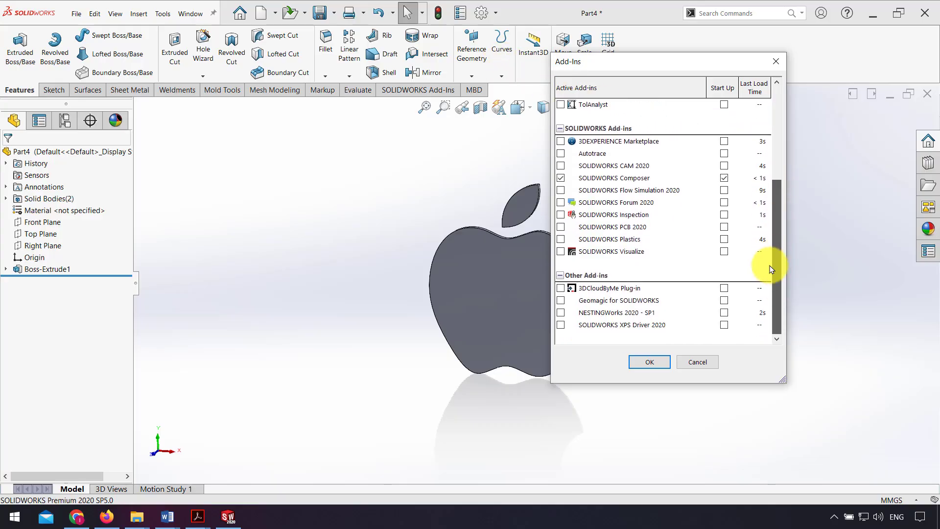
scroll(773, 255, up, 6)
scroll(653, 239, down, 4)
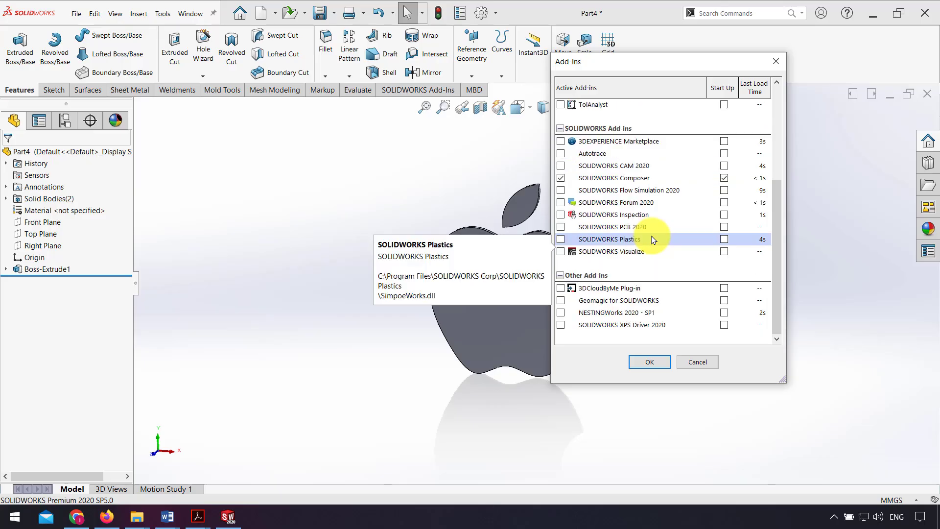
click(561, 153)
click(649, 362)
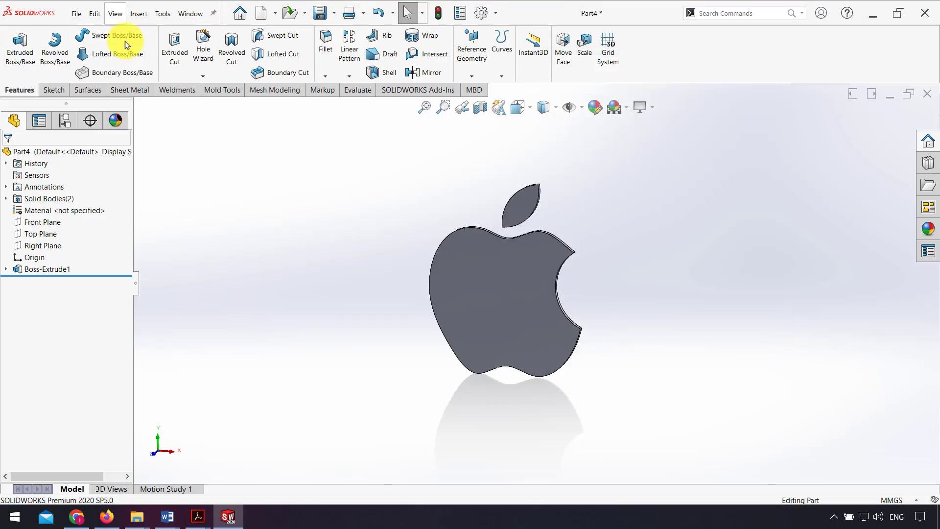
click(80, 15)
- Create a new part and start a sketch on its Front Plane
click(91, 34)
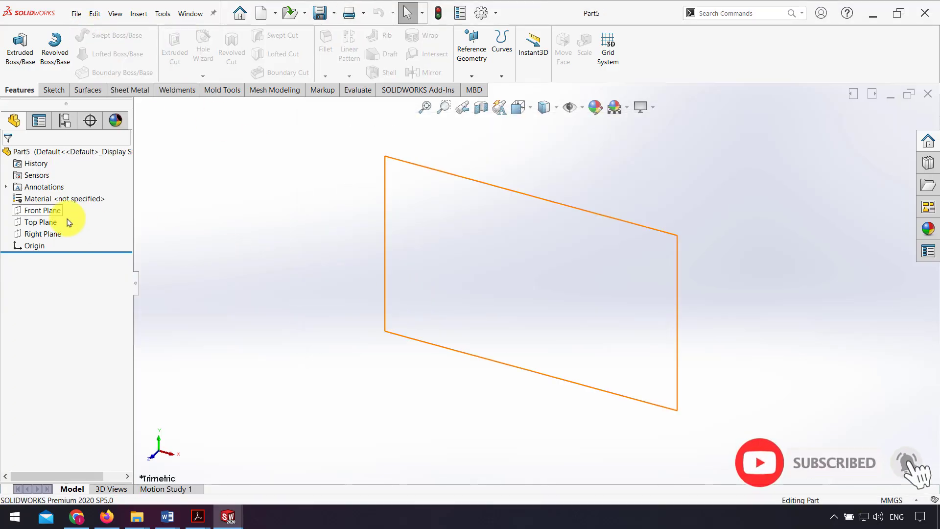
click(46, 213)
click(55, 201)
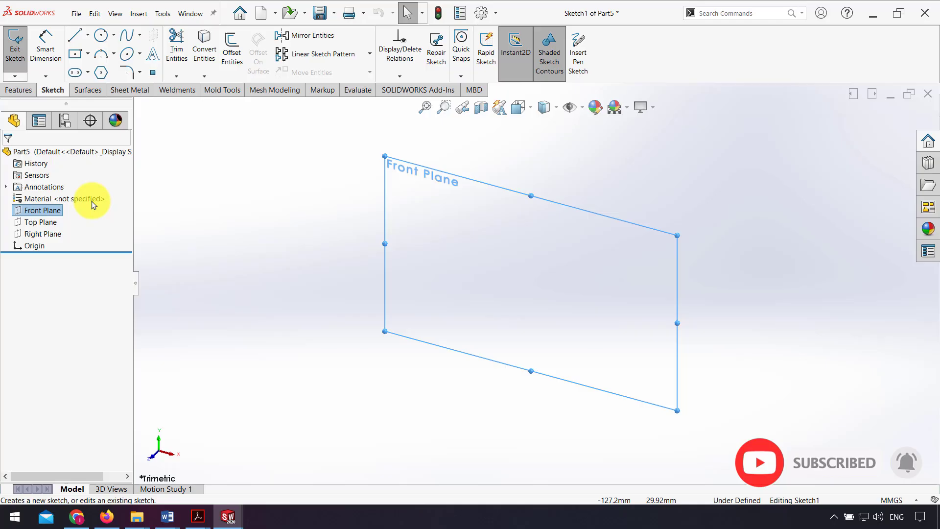
- Insert the apple logo image into the sketch as a sketch picture
click(161, 14)
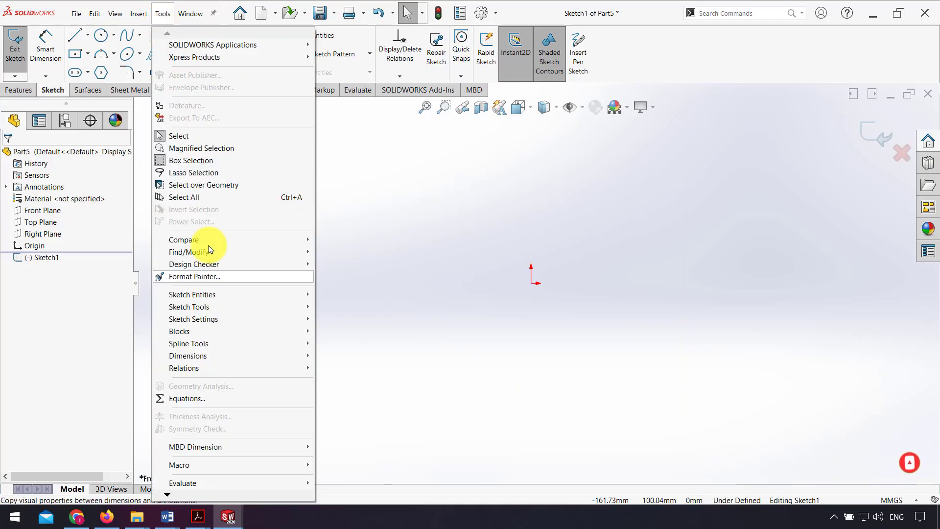
mouse_move(220, 307)
click(346, 512)
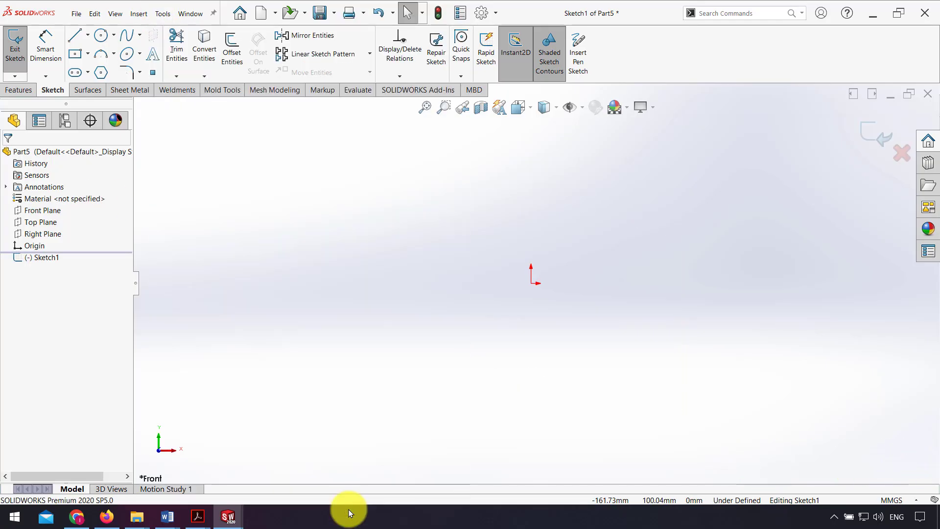
click(479, 311)
double_click(482, 312)
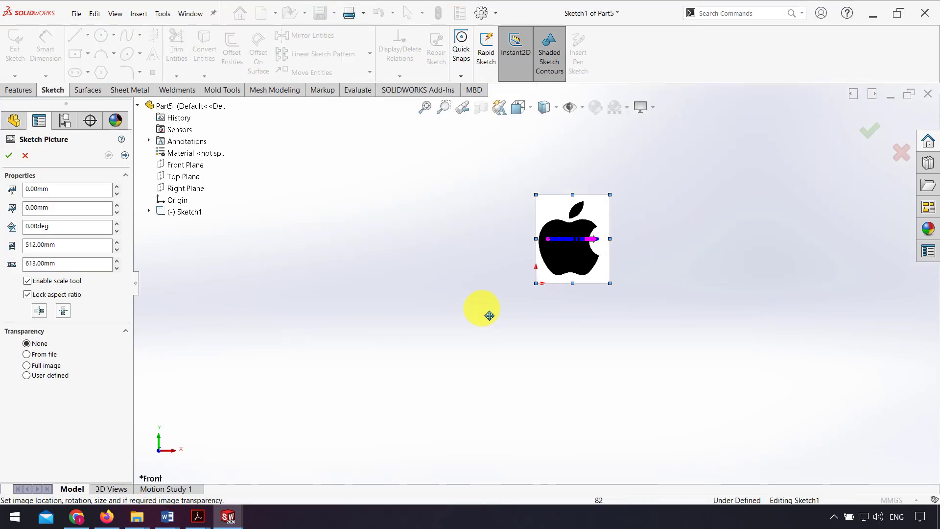
scroll(489, 315, down, 3)
scroll(391, 274, up, 2)
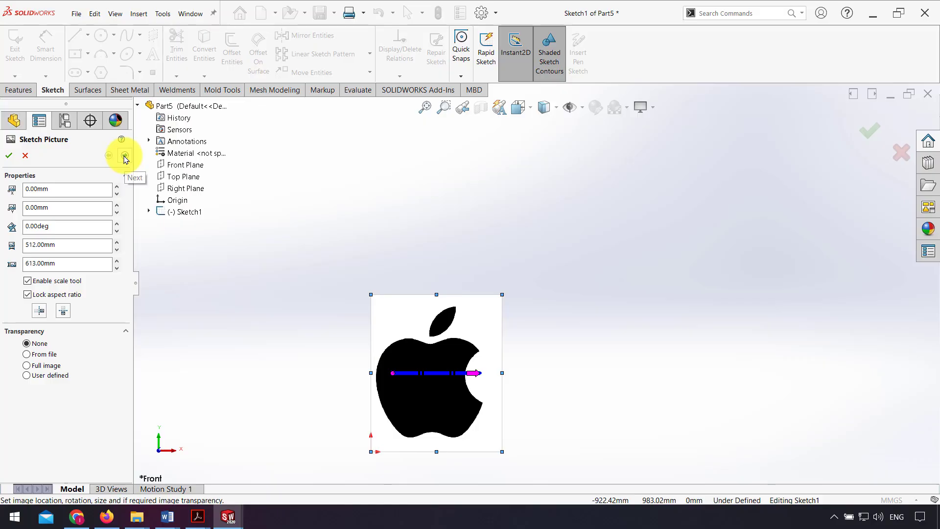
- In Trace Settings, pick the apple's grey colour and begin the trace
click(125, 157)
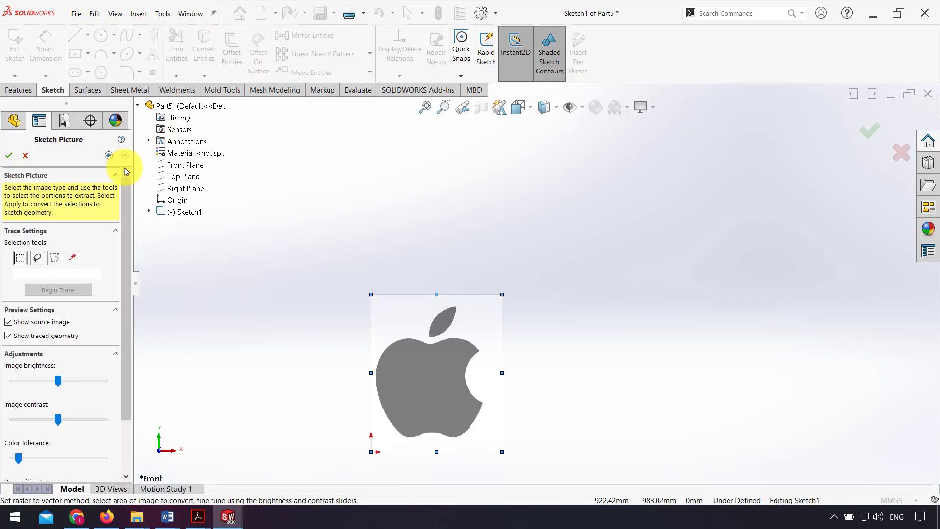
scroll(127, 210, down, 1)
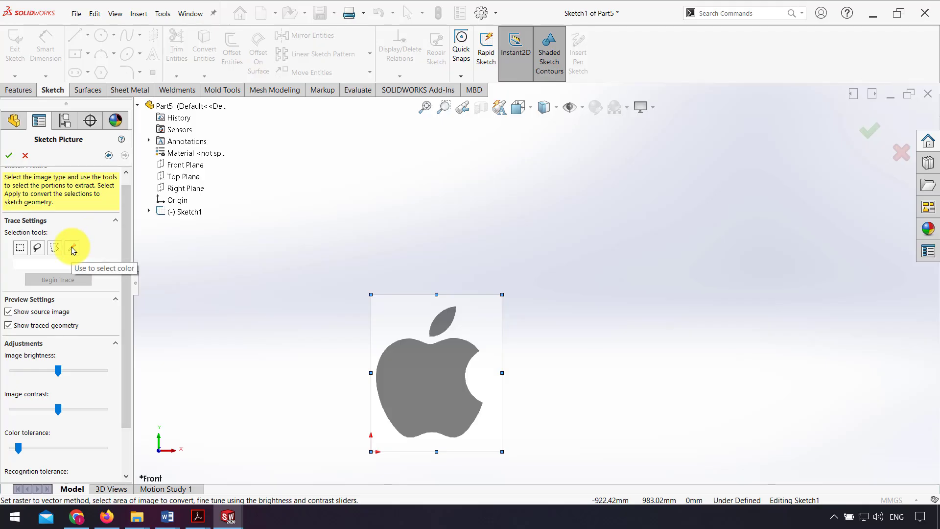
click(72, 249)
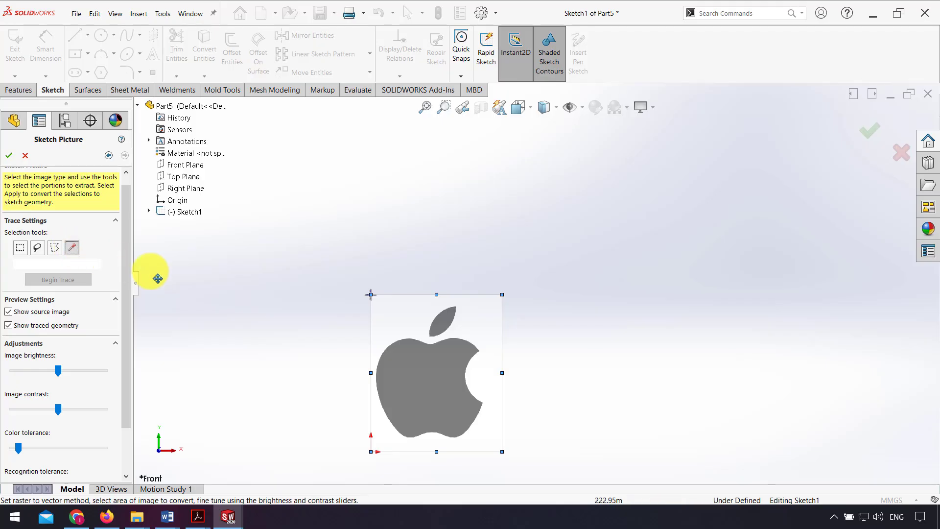
click(432, 364)
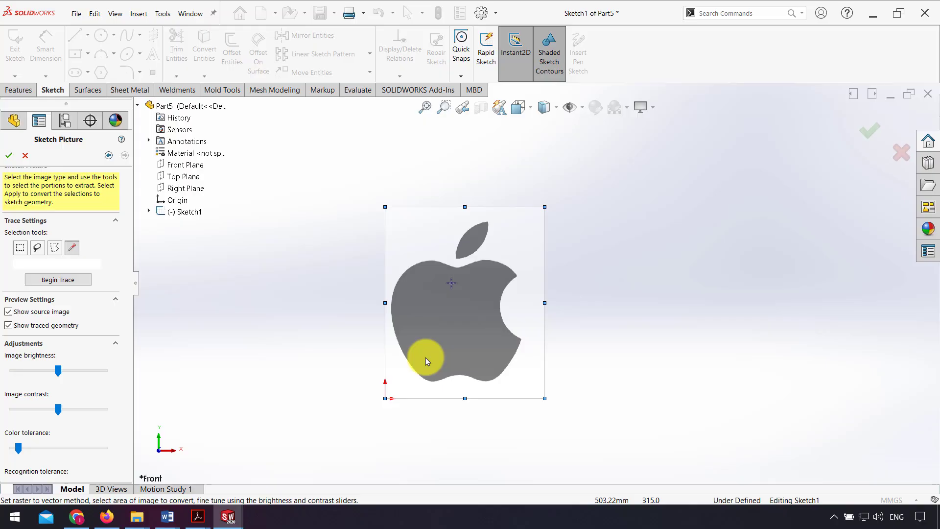
click(57, 283)
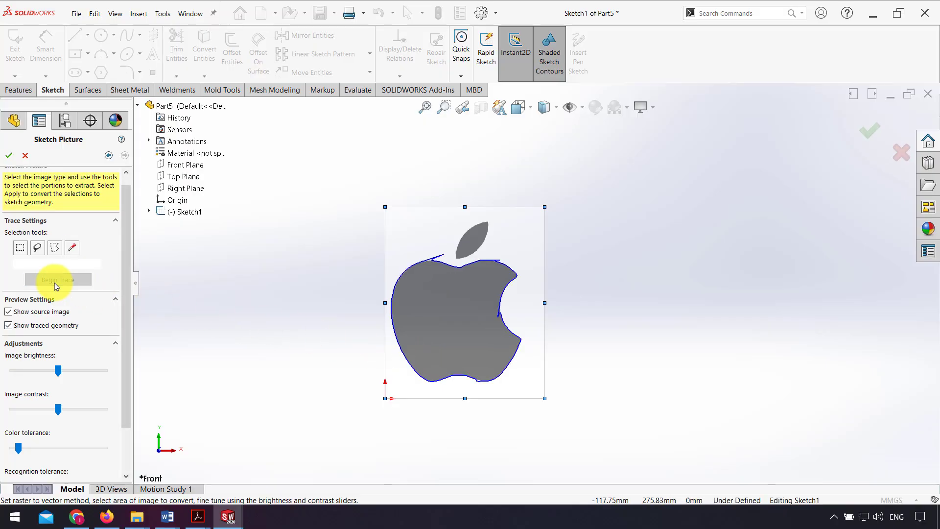
- Tune the brightness, contrast and colour tolerance sliders to smooth the traced outline
scroll(586, 292, down, 2)
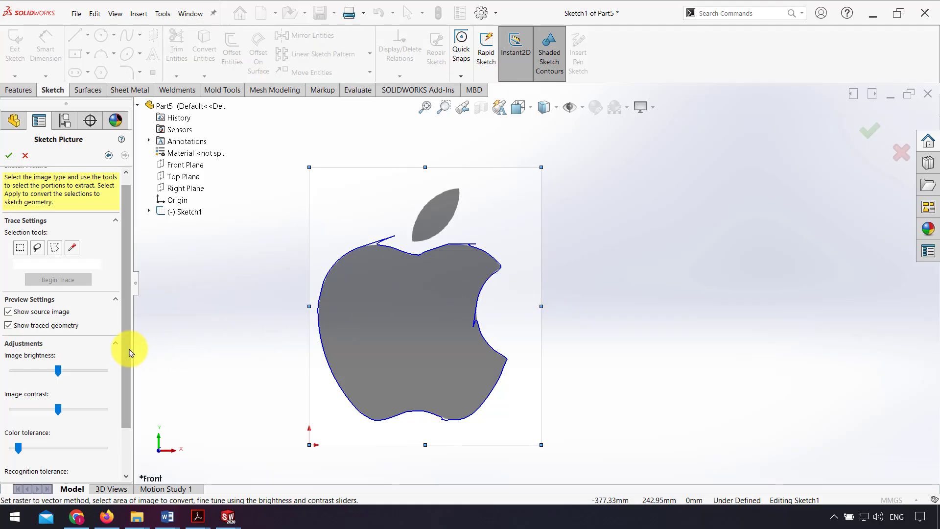
scroll(104, 374, down, 2)
mouse_move(61, 337)
mouse_down()
mouse_move(92, 331)
mouse_move(9, 342)
mouse_move(28, 335)
mouse_up()
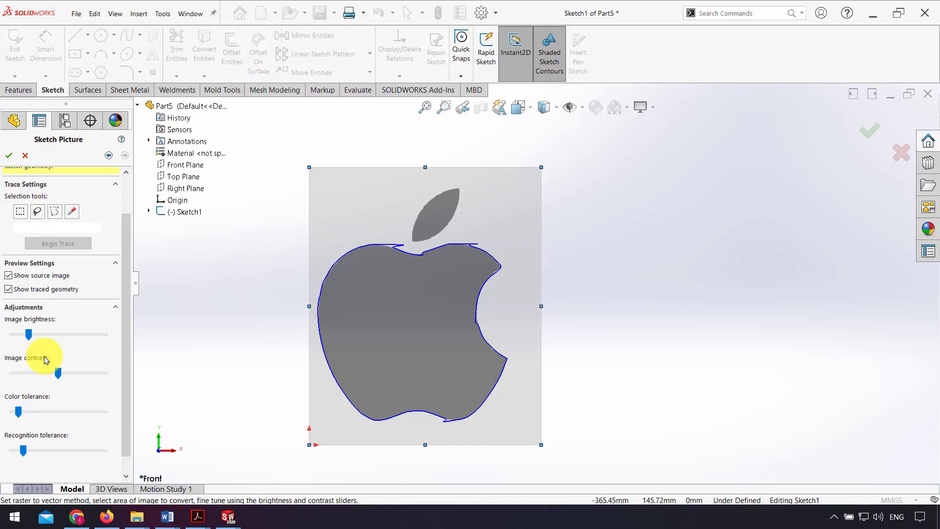
mouse_move(63, 376)
mouse_down()
mouse_move(80, 377)
mouse_move(20, 372)
mouse_move(109, 376)
mouse_move(46, 377)
mouse_up()
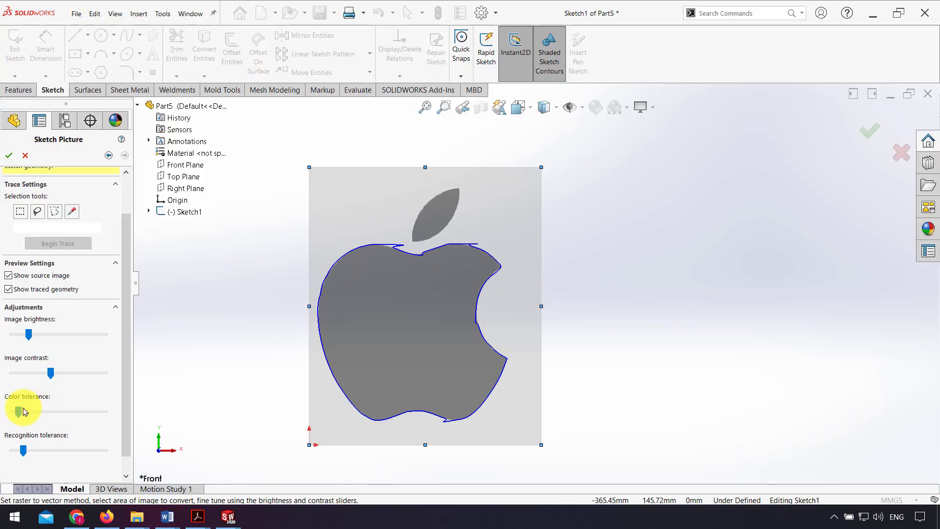
mouse_move(19, 410)
mouse_down()
mouse_move(126, 415)
mouse_move(28, 420)
mouse_move(59, 447)
mouse_move(104, 450)
mouse_up()
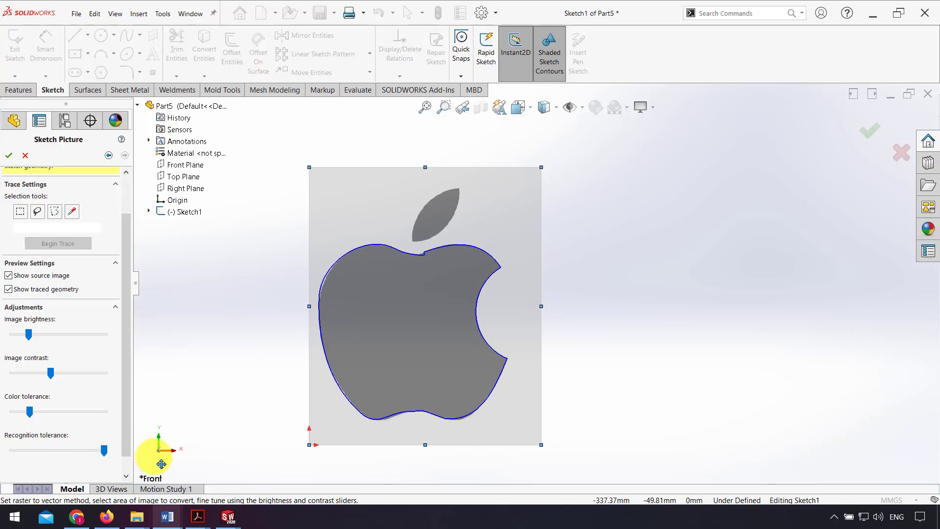
key(z)
key(shift+z)
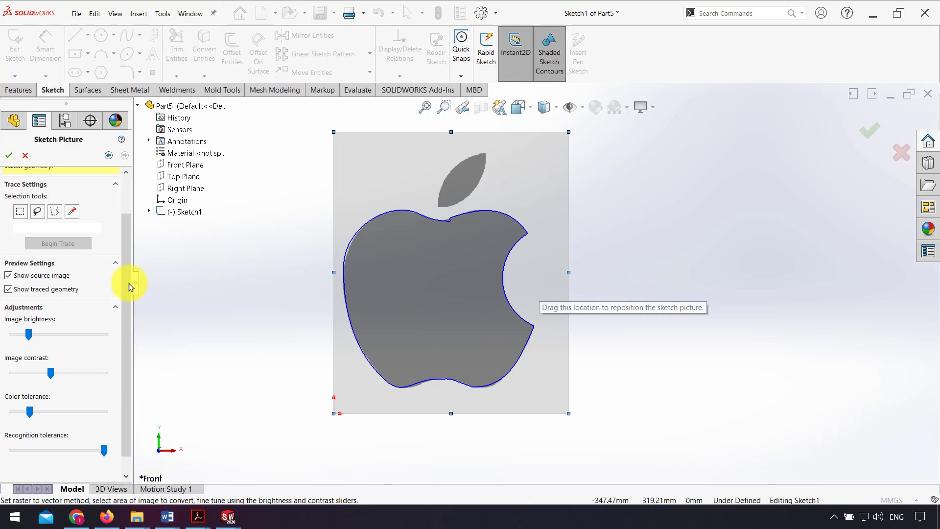
scroll(120, 206, up, 2)
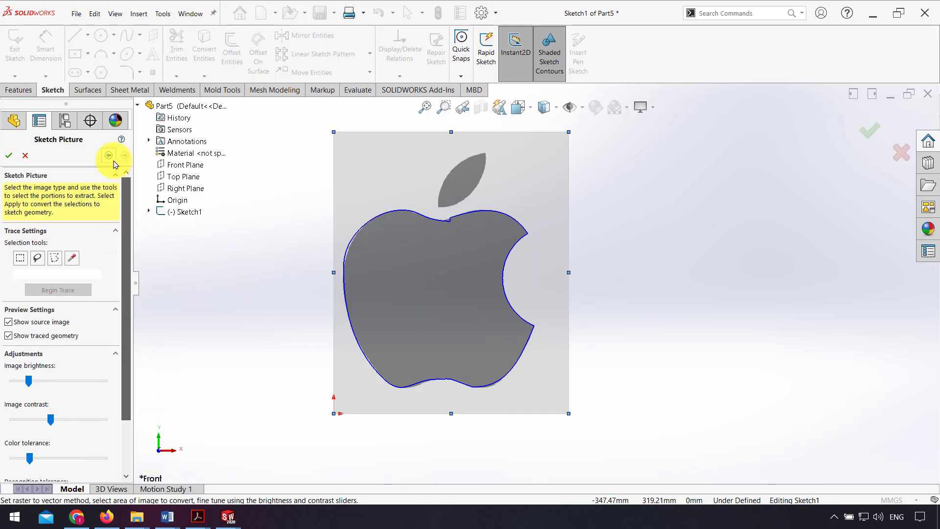
- Accept the traced apple outline and move the apple picture off to the right
click(8, 156)
click(447, 220)
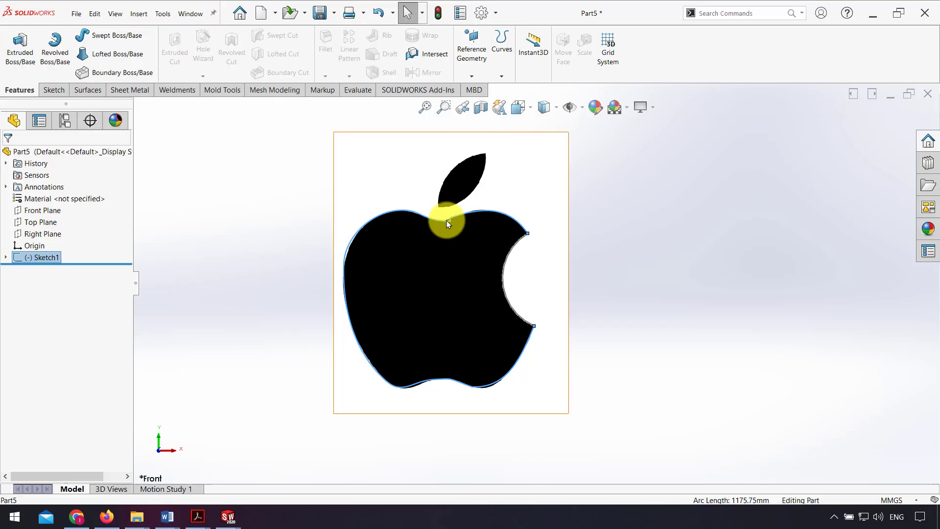
double_click(492, 237)
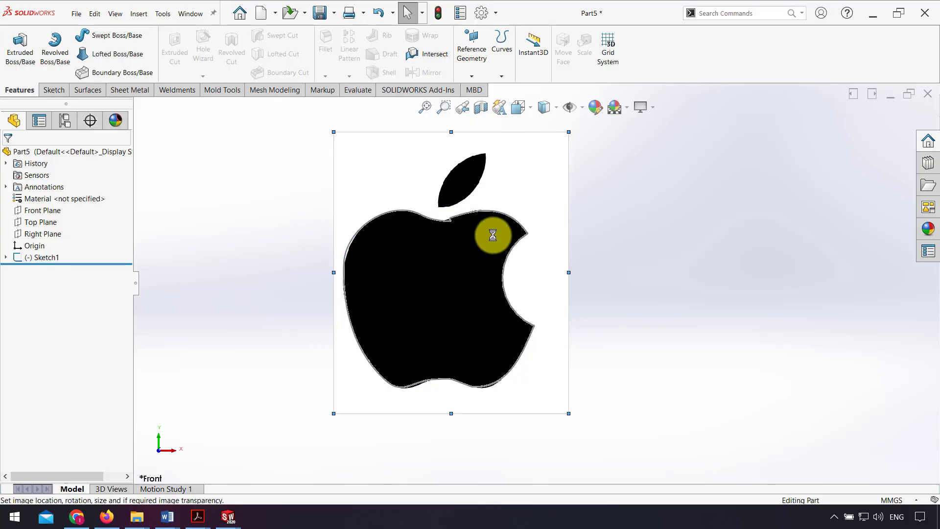
drag(492, 236, 762, 215)
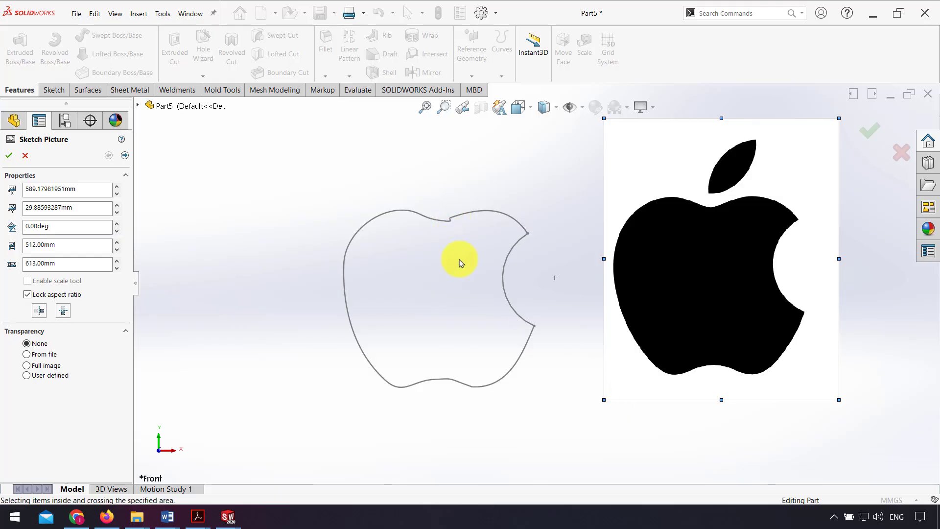
scroll(460, 263, down, 2)
scroll(519, 232, up, 2)
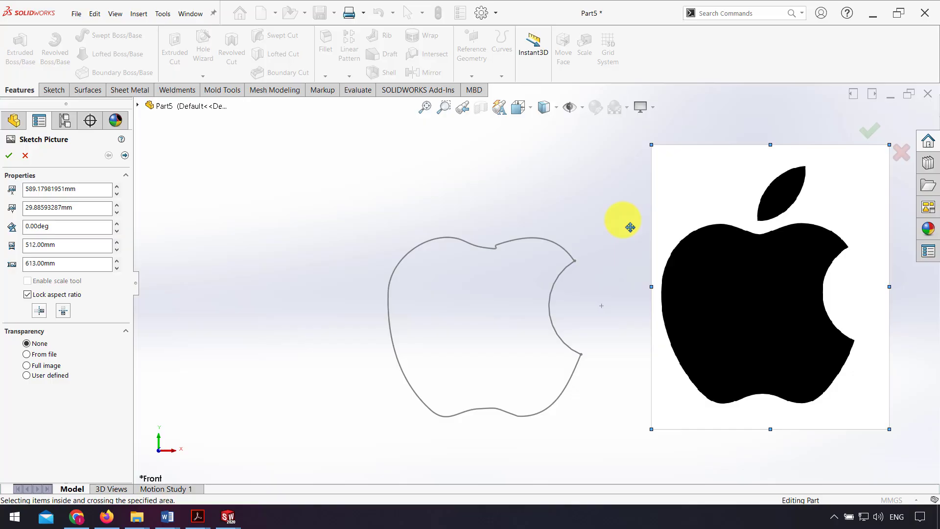
click(866, 129)
- Inspect the traced apple spline and its endpoint at the bite up close
click(526, 242)
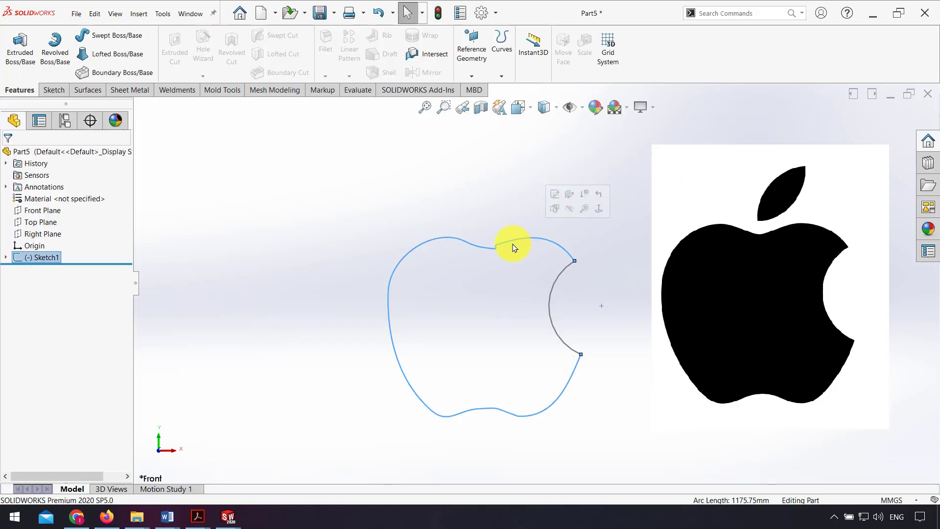
click(575, 261)
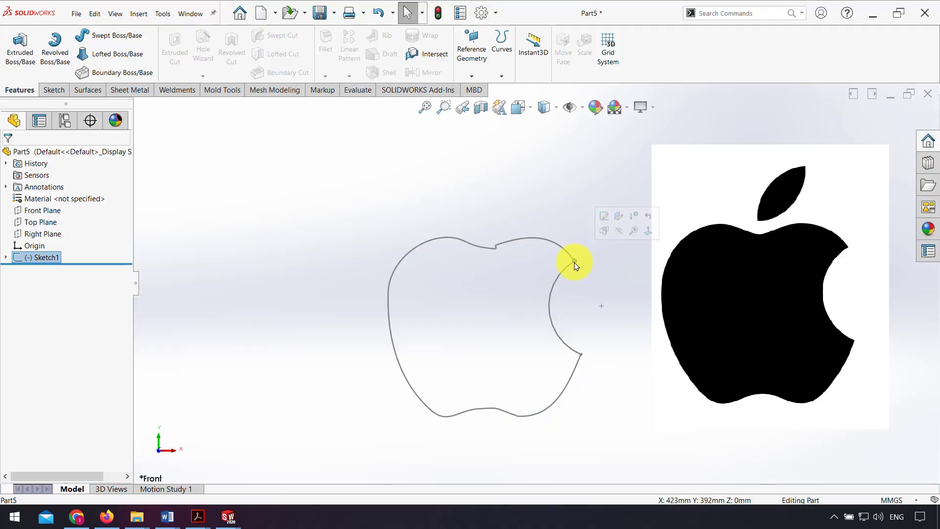
ctrl+middle_drag(624, 330, 561, 304)
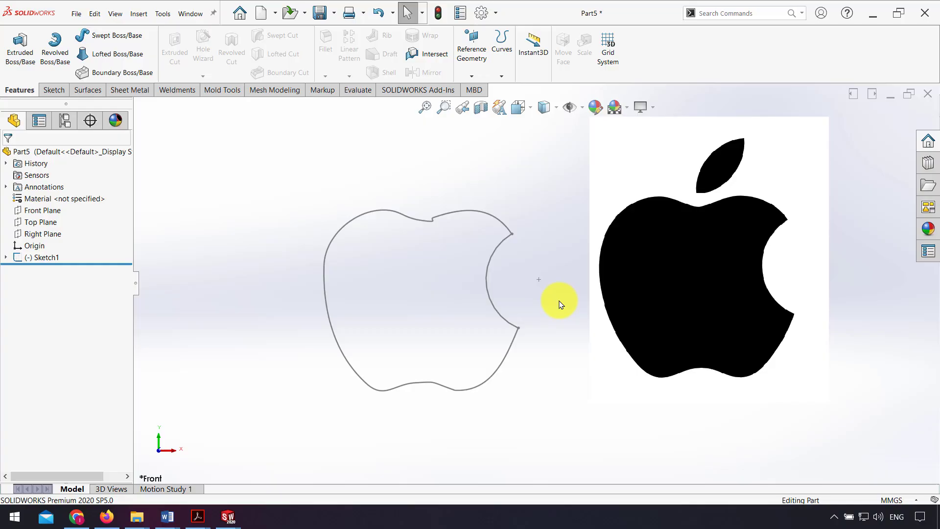
scroll(561, 303, up, 5)
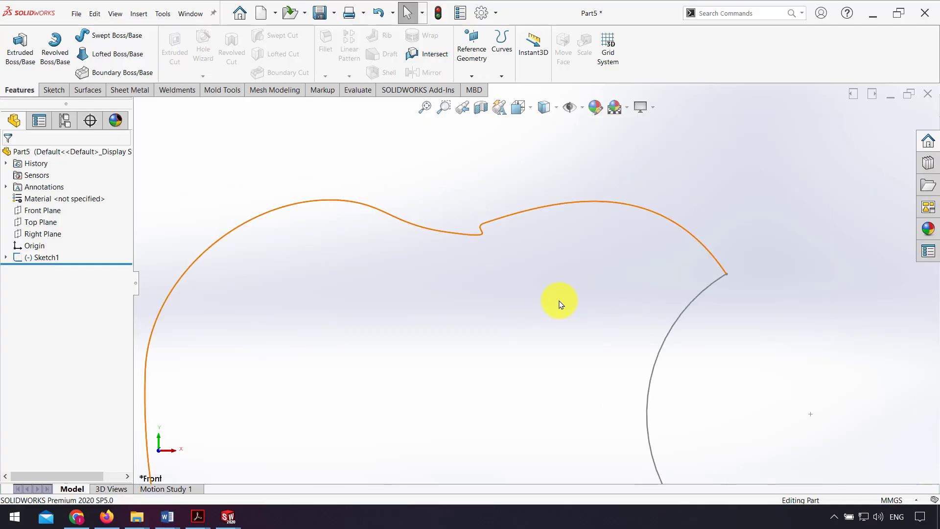
scroll(560, 304, down, 2)
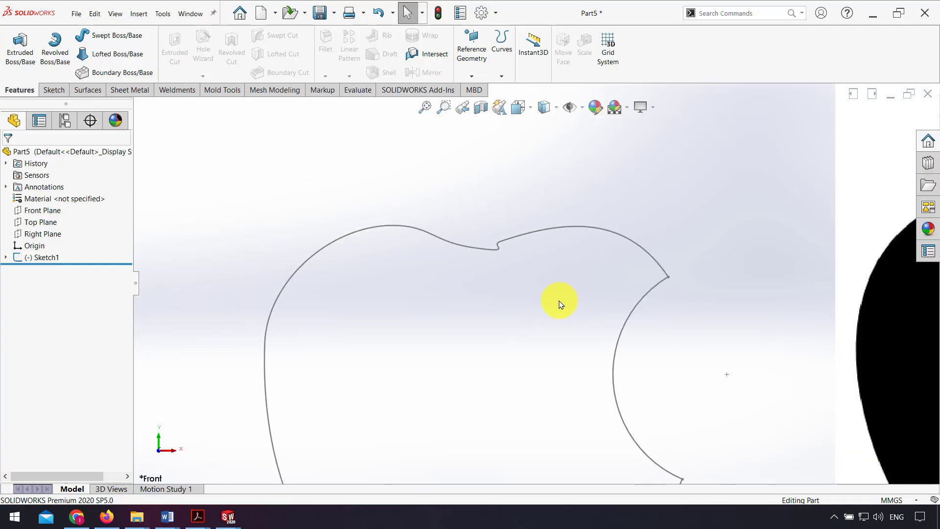
scroll(560, 303, down, 2)
scroll(560, 304, up, 3)
scroll(560, 303, down, 4)
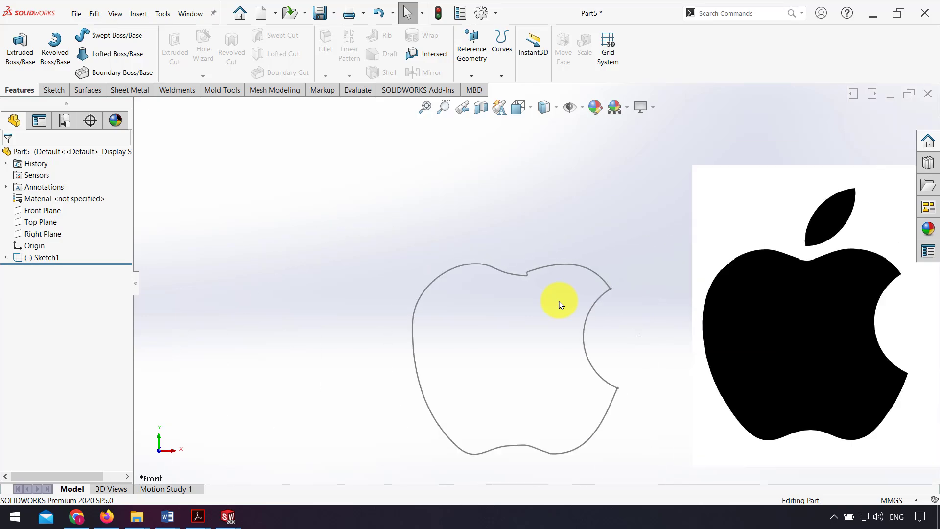
scroll(561, 307, down, 2)
scroll(564, 321, up, 1)
scroll(569, 331, down, 1)
scroll(571, 332, up, 1)
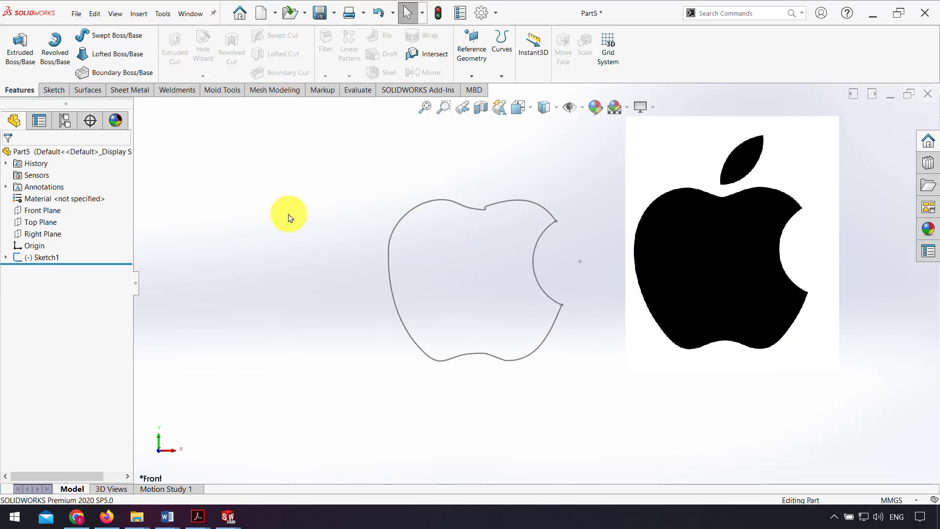
- Extrude the traced apple sketch Blind 10.00 mm into Boss-Extrude1, then orbit to check it
click(19, 54)
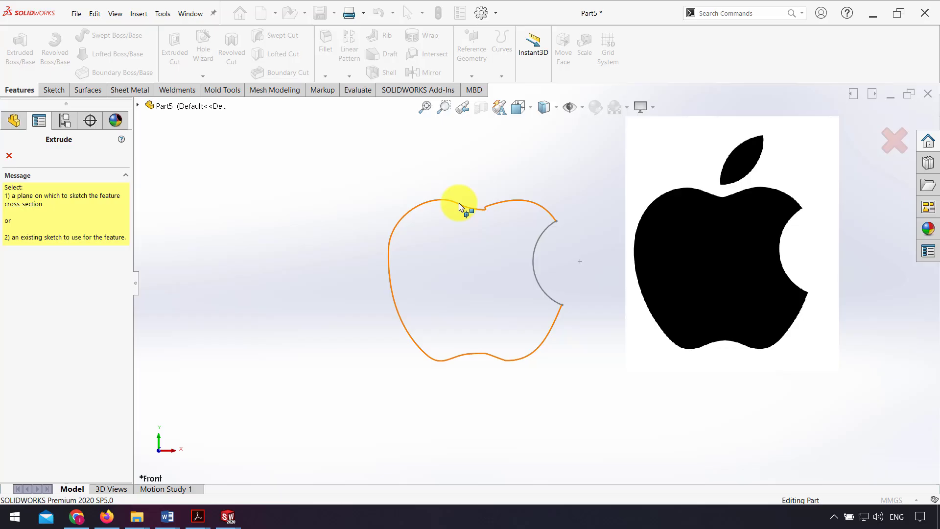
click(559, 299)
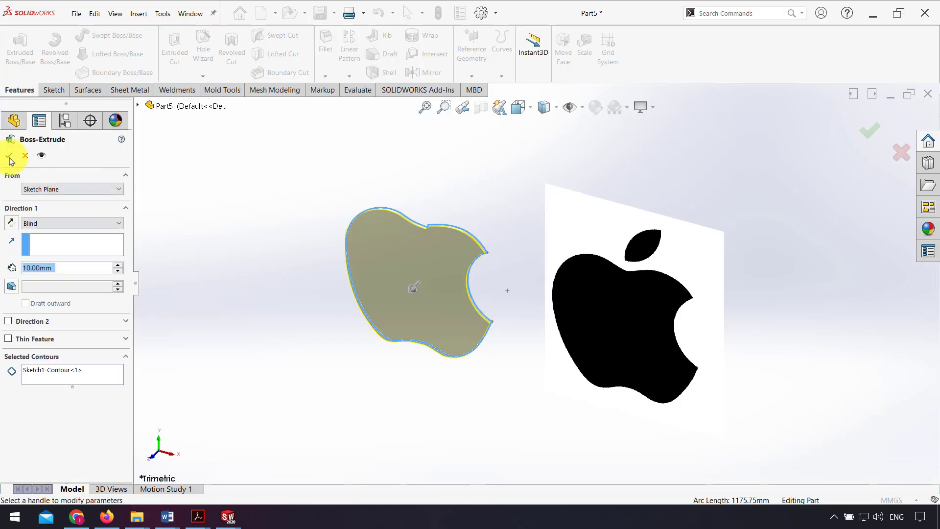
click(9, 160)
middle_drag(216, 216, 493, 323)
scroll(489, 332, down, 5)
scroll(488, 332, up, 8)
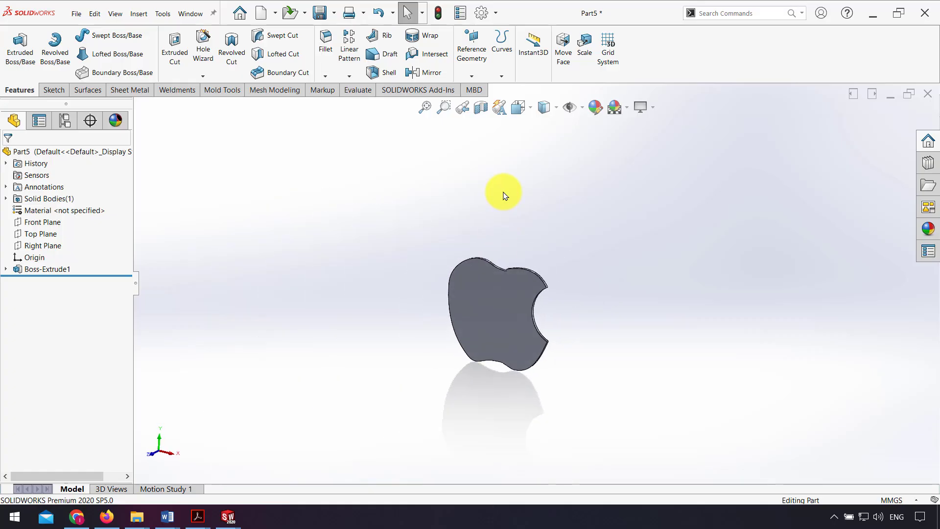
scroll(505, 196, down, 2)
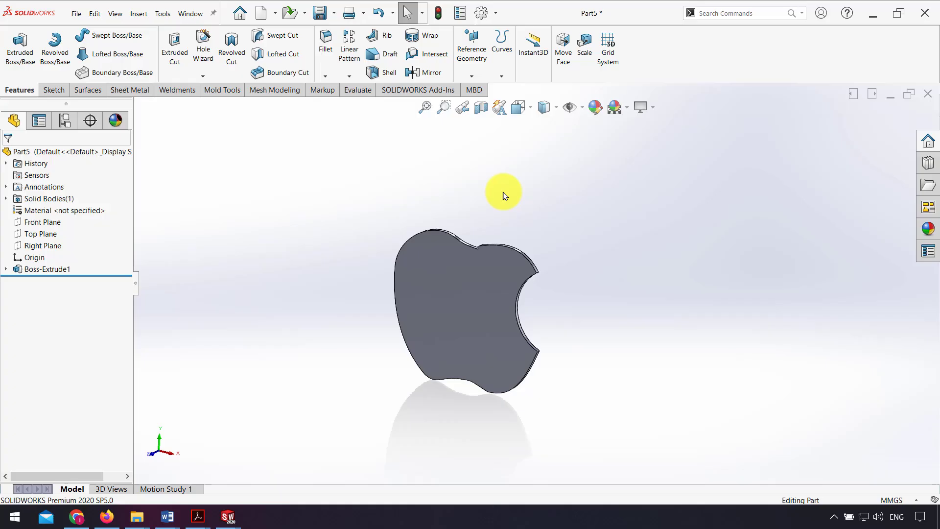